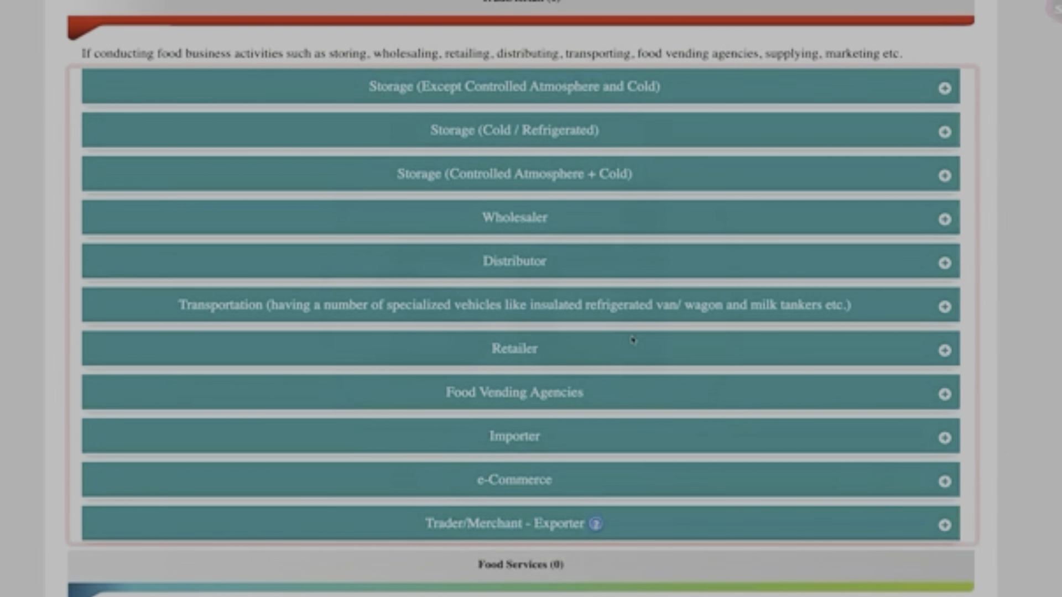
Expand Retailer and Food Services, view the Petty Retailer of snacks/tea shops description, and leave it unticked
{"action": "scroll", "coordinate": [630, 336], "scroll_direction": "down", "scroll_amount": 1}
{"action": "left_click", "coordinate": [592, 288]}
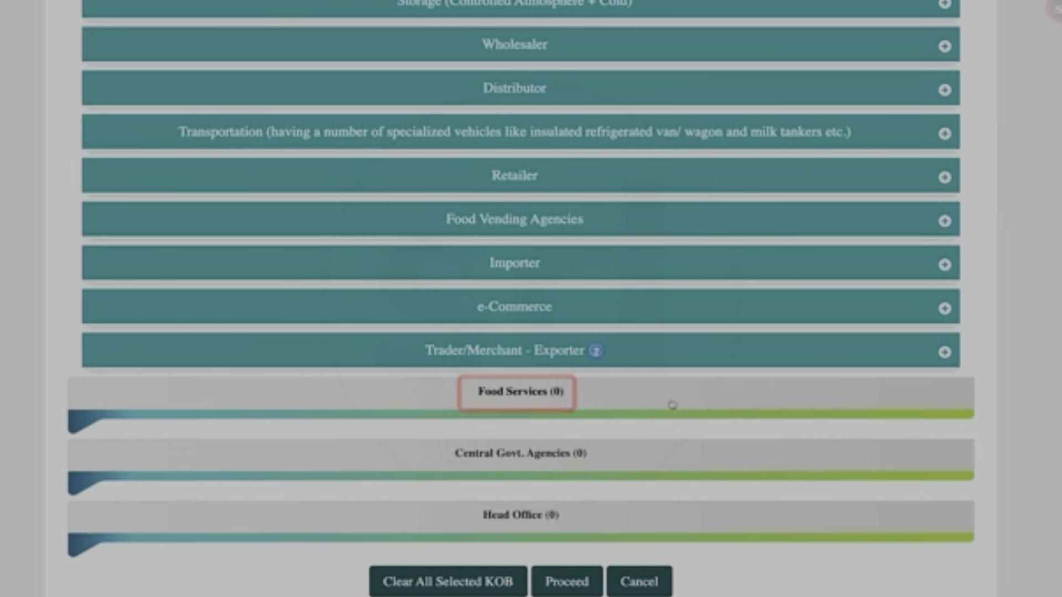
{"action": "left_click", "coordinate": [672, 405]}
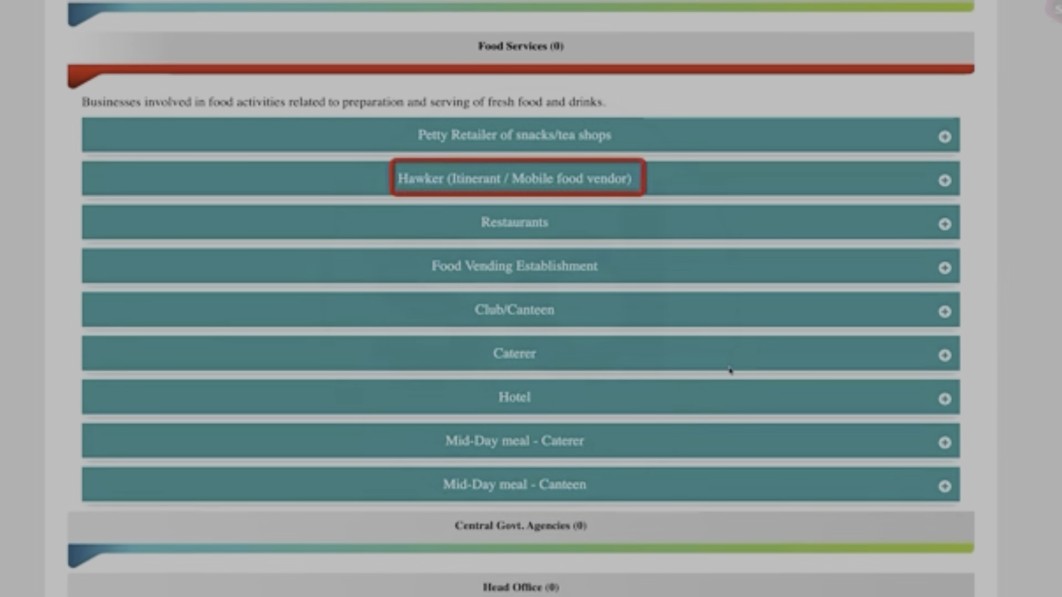
{"action": "left_click", "coordinate": [646, 135]}
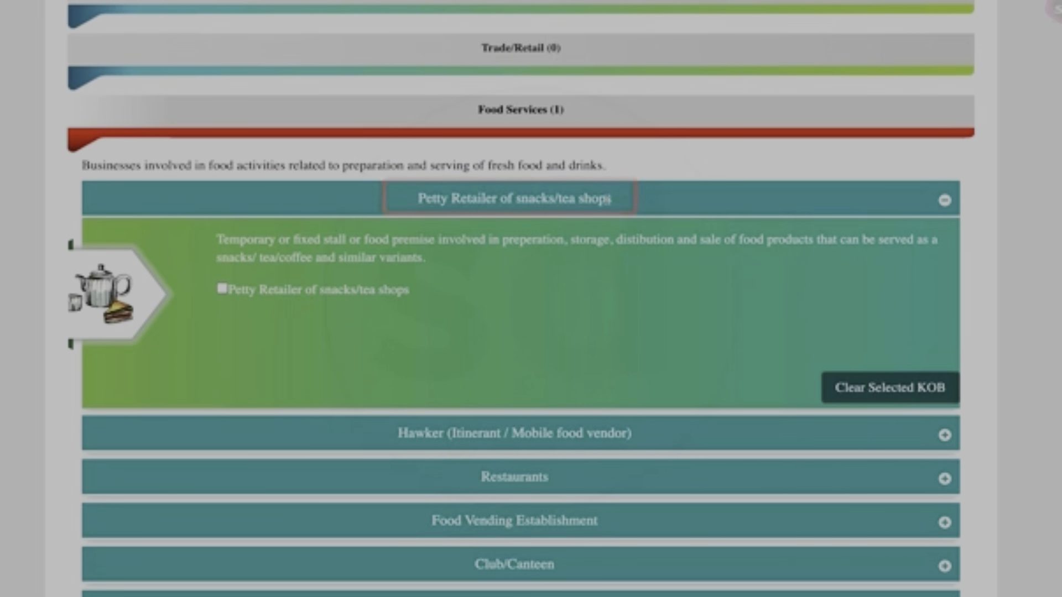
{"action": "scroll", "coordinate": [593, 250], "scroll_direction": "down", "scroll_amount": 1}
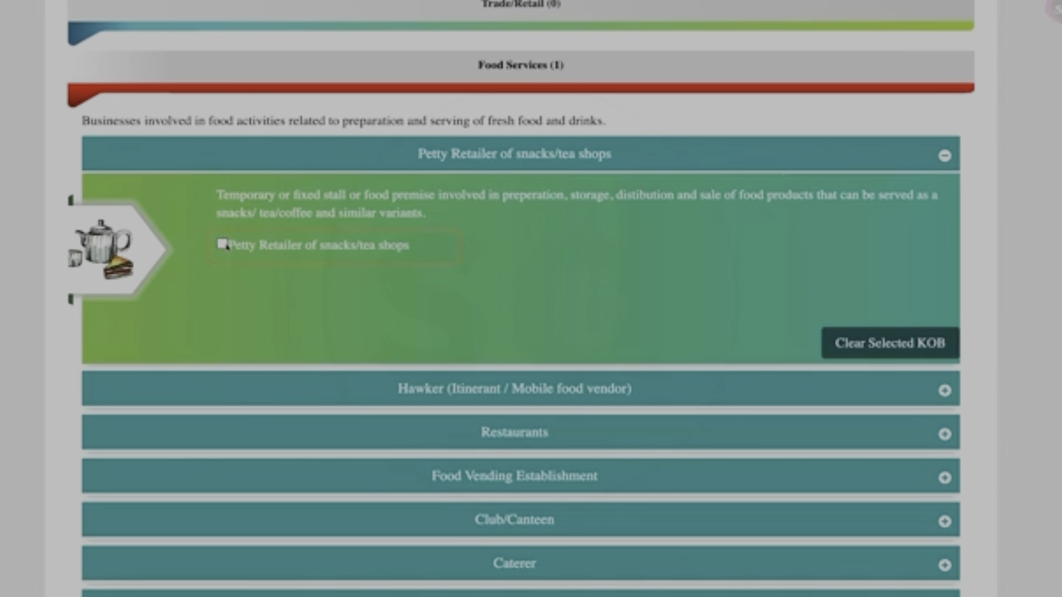
{"action": "left_click", "coordinate": [222, 244]}
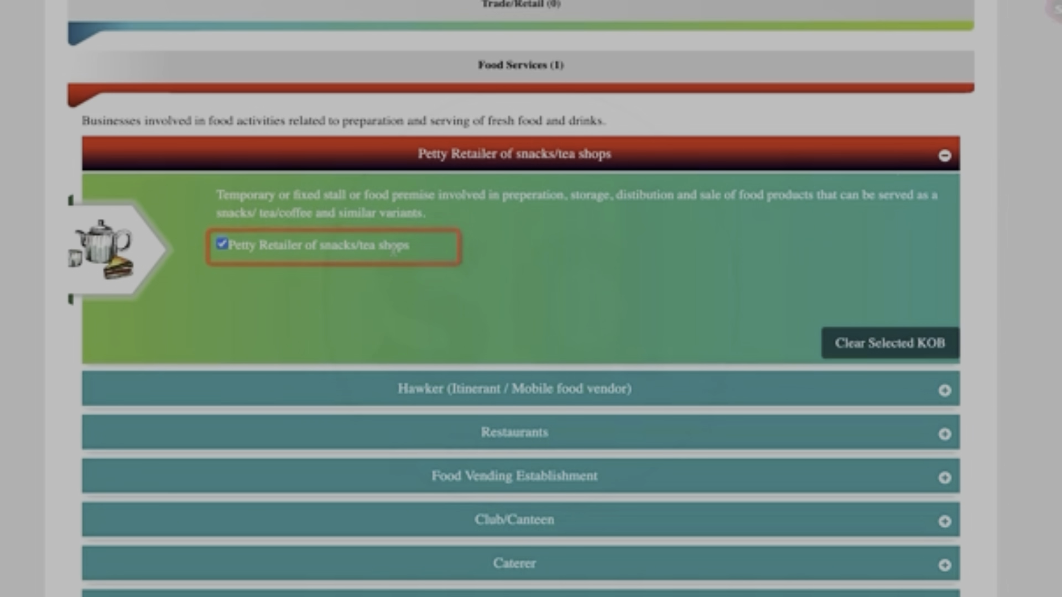
{"action": "left_click", "coordinate": [221, 244]}
{"action": "scroll", "coordinate": [612, 364], "scroll_direction": "down", "scroll_amount": 1}
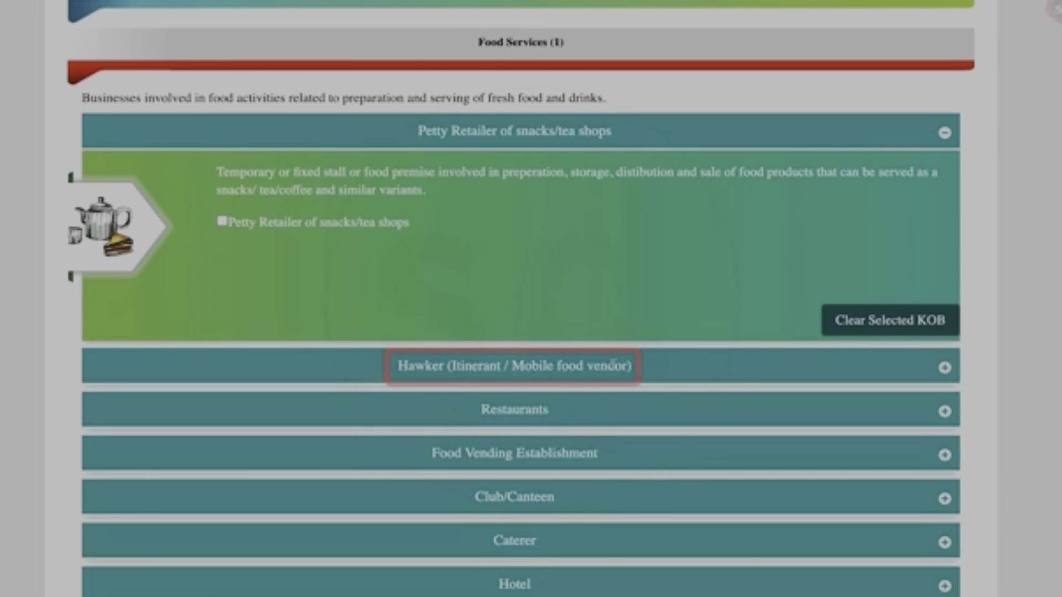
Select Food Vending Establishment with turnover up to 12 lakhs/annum and check its eligibility
{"action": "left_click", "coordinate": [612, 364]}
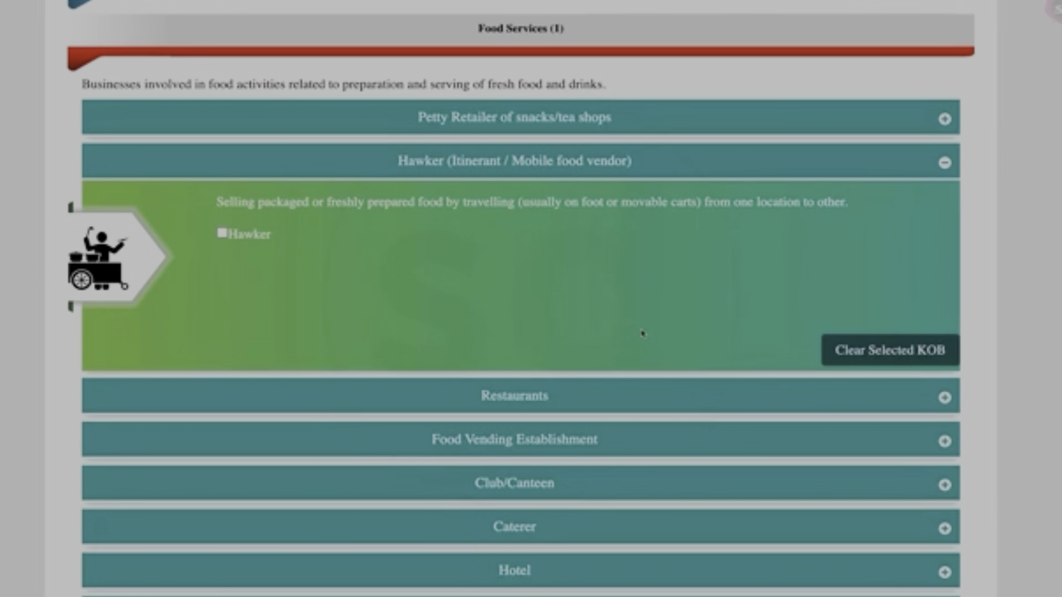
{"action": "left_click", "coordinate": [600, 396]}
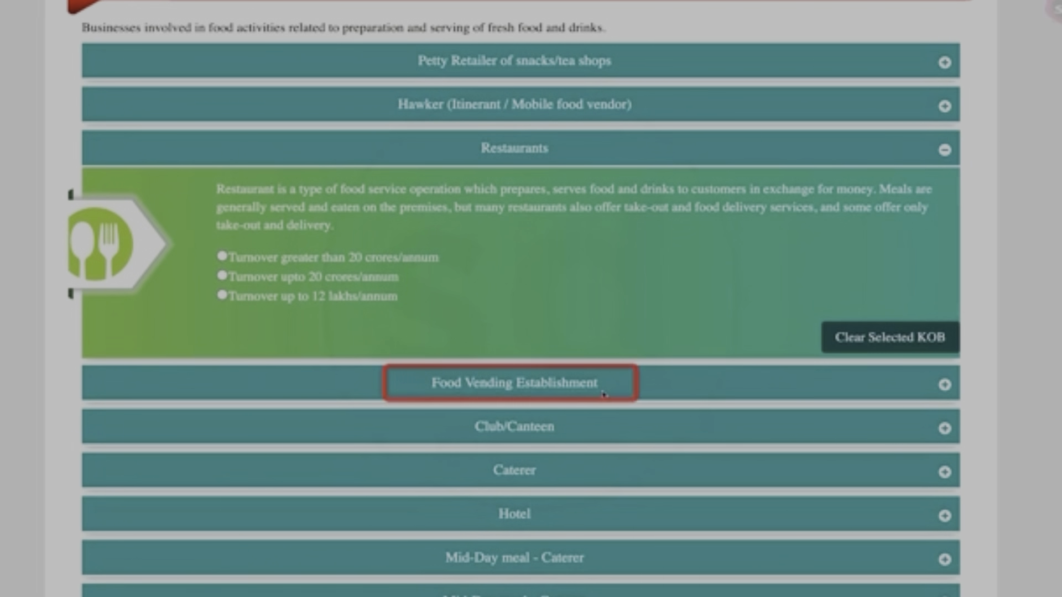
{"action": "left_click", "coordinate": [603, 394]}
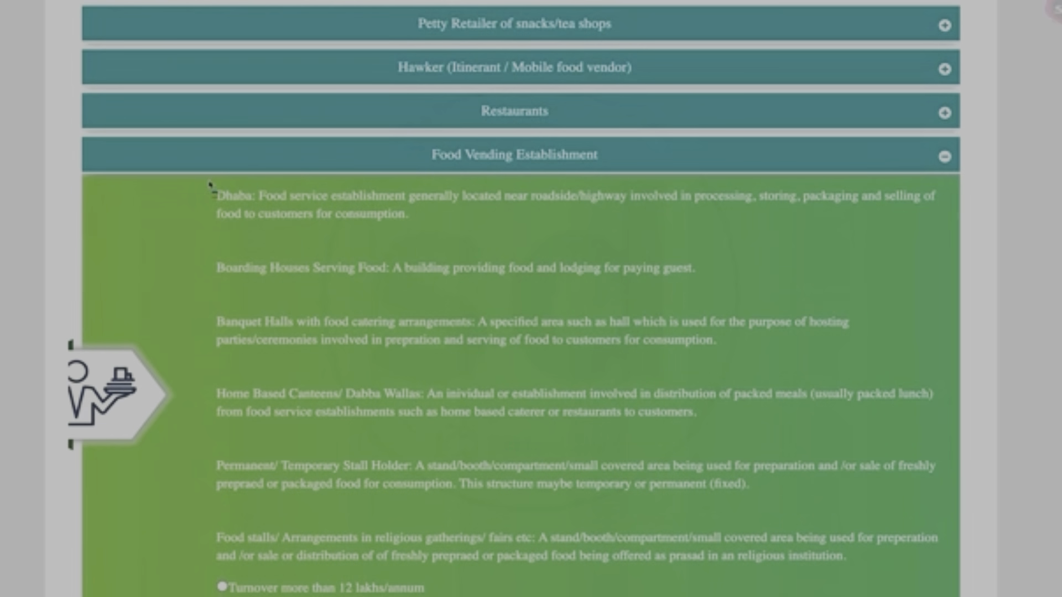
{"action": "mouse_move", "coordinate": [403, 221]}
{"action": "left_mouse_down"}
{"action": "mouse_move", "coordinate": [990, 219]}
{"action": "mouse_move", "coordinate": [952, 220]}
{"action": "left_mouse_up"}
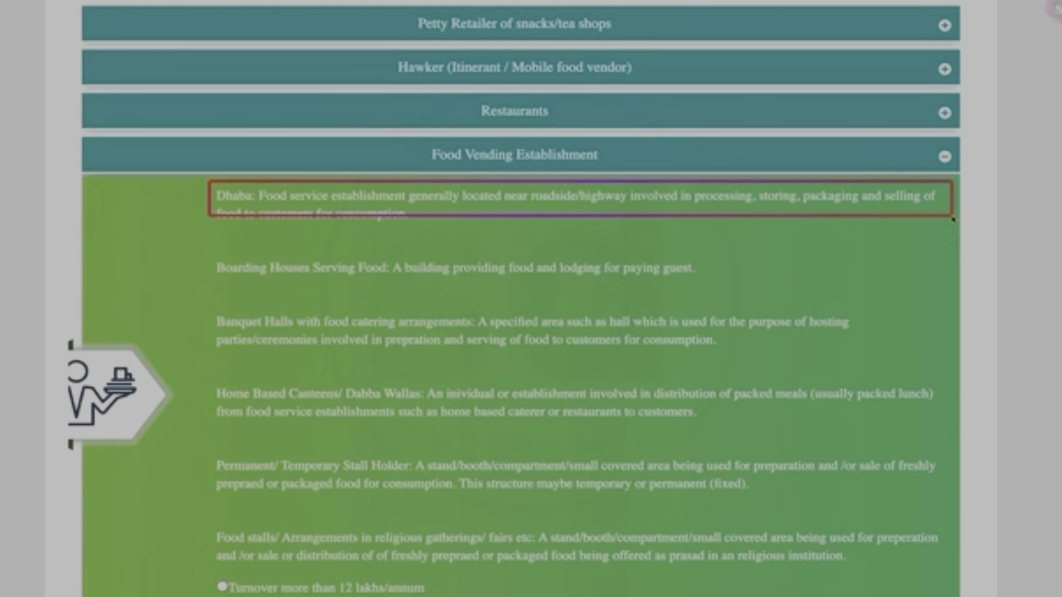
{"action": "left_click_drag", "start_coordinate": [397, 349], "coordinate": [882, 354]}
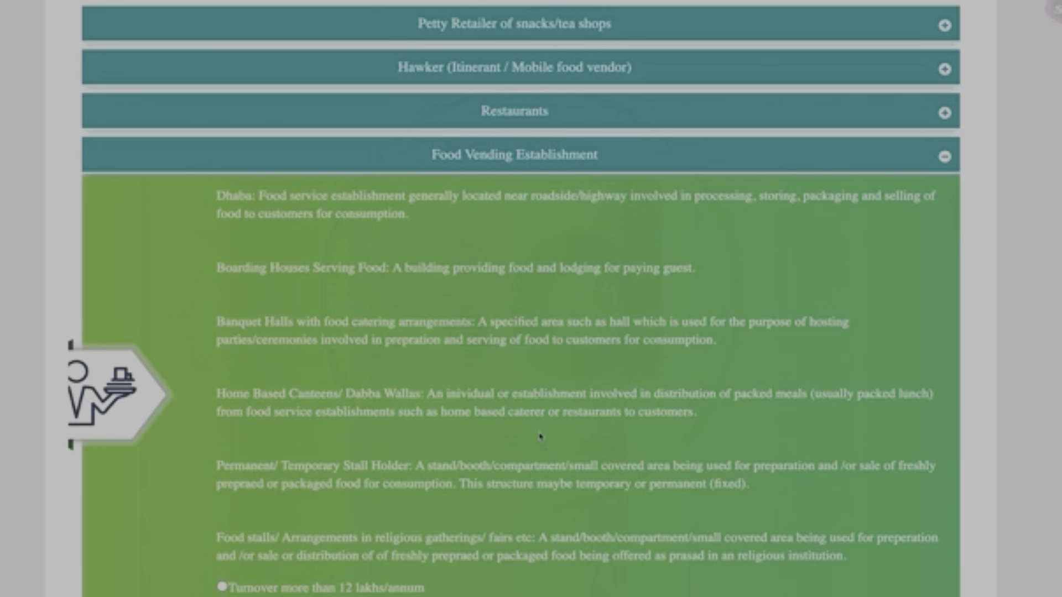
{"action": "scroll", "coordinate": [541, 437], "scroll_direction": "down", "scroll_amount": 3}
{"action": "scroll", "coordinate": [434, 446], "scroll_direction": "down", "scroll_amount": 3}
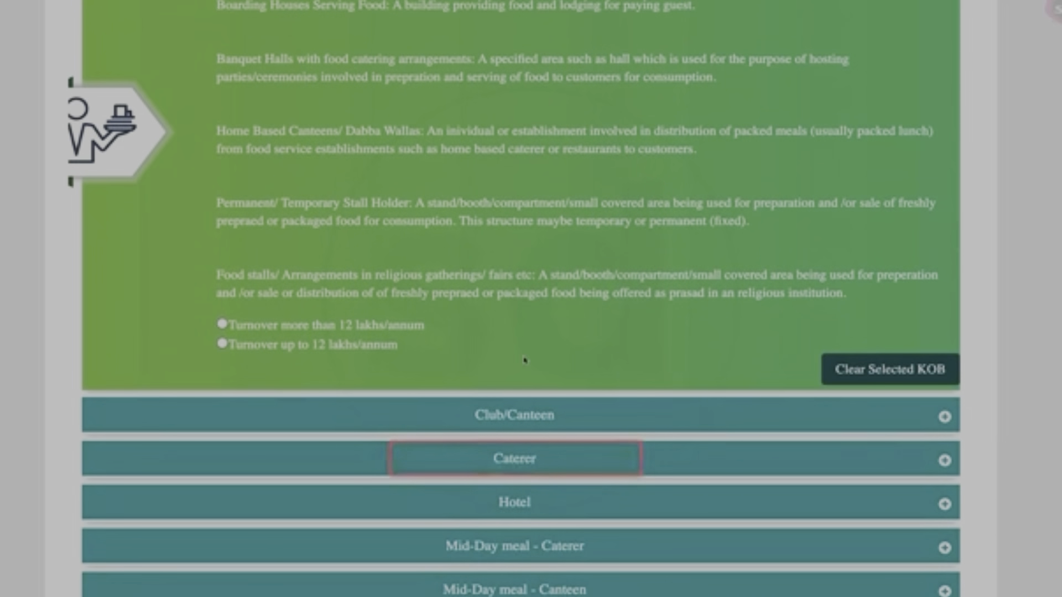
{"action": "scroll", "coordinate": [498, 359], "scroll_direction": "up", "scroll_amount": 2}
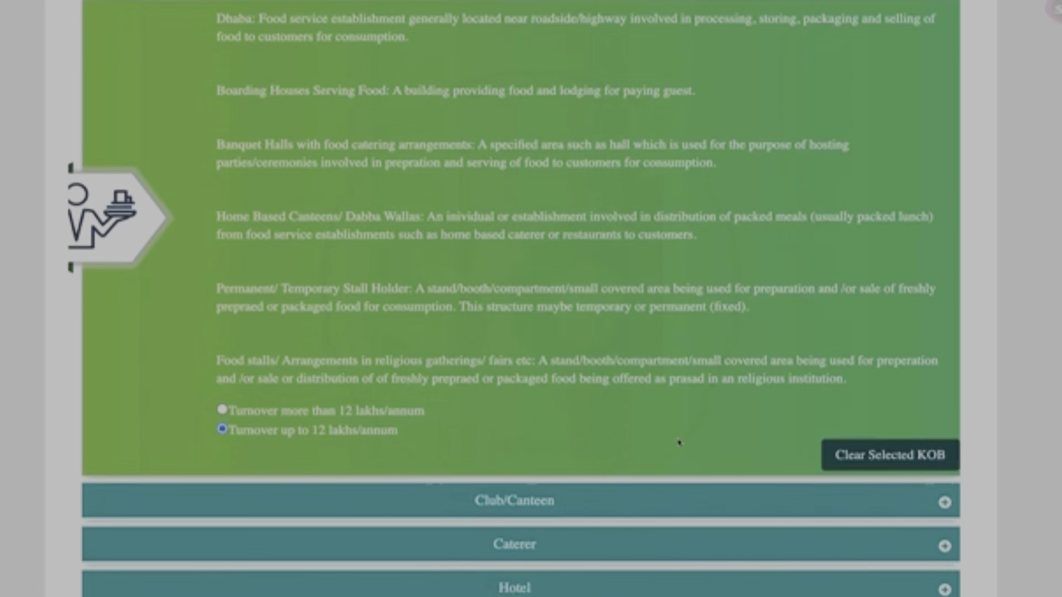
{"action": "scroll", "coordinate": [679, 442], "scroll_direction": "down", "scroll_amount": 7}
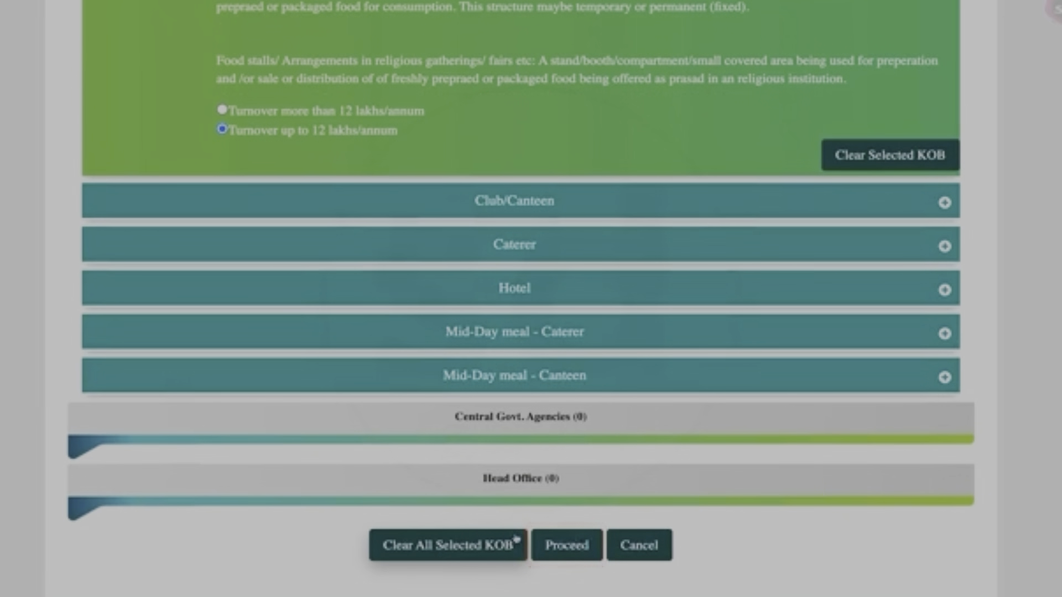
{"action": "left_click", "coordinate": [561, 554]}
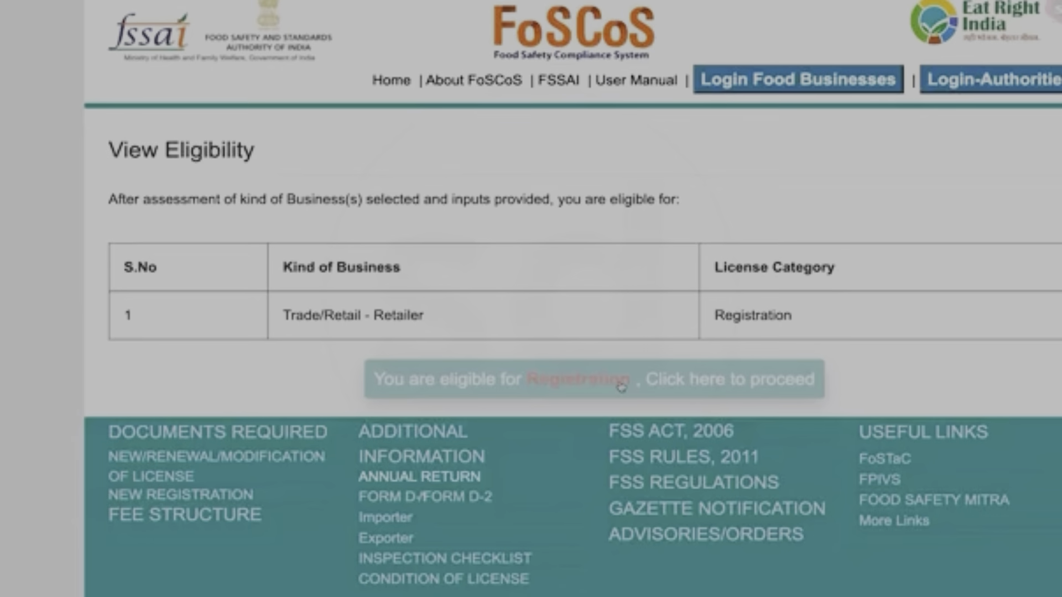
Proceed with Registration to the blank Form A and scroll through its fields
{"action": "left_click", "coordinate": [619, 382]}
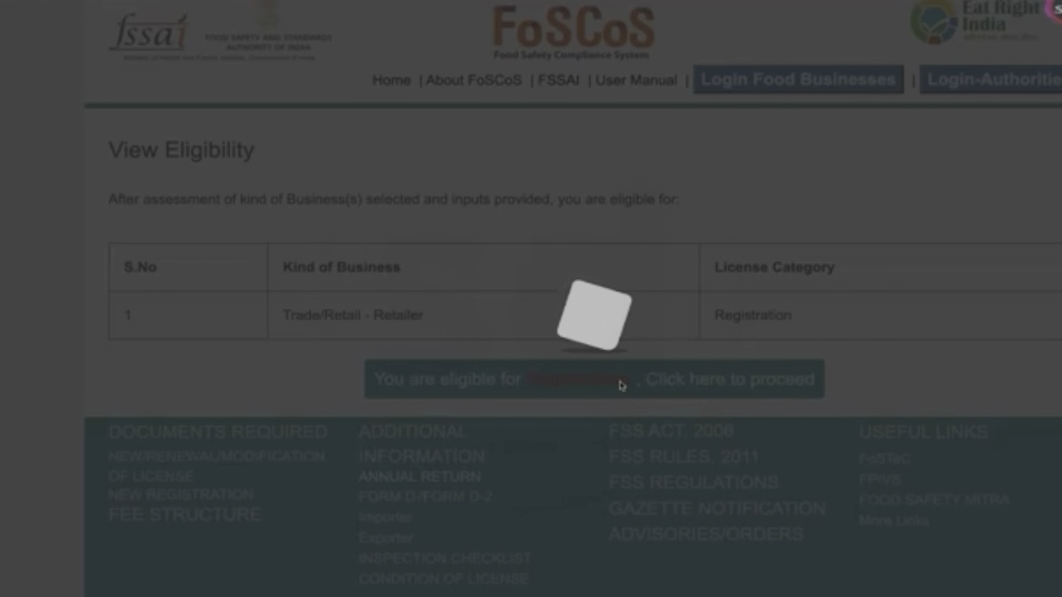
{"action": "scroll", "coordinate": [578, 410], "scroll_direction": "down", "scroll_amount": 2}
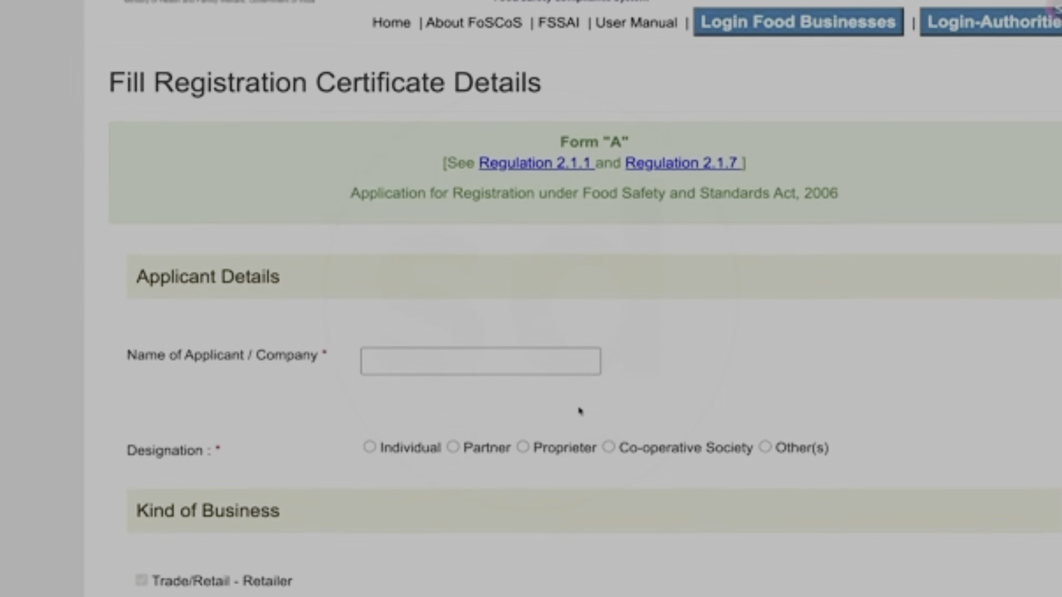
{"action": "scroll", "coordinate": [579, 410], "scroll_direction": "down", "scroll_amount": 7}
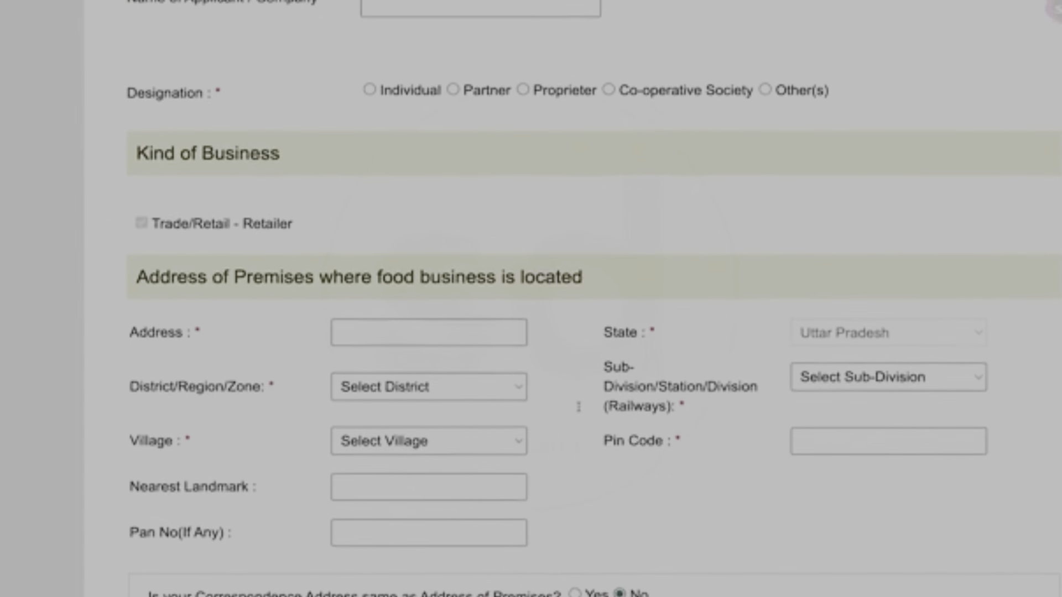
{"action": "scroll", "coordinate": [579, 410], "scroll_direction": "down", "scroll_amount": 20}
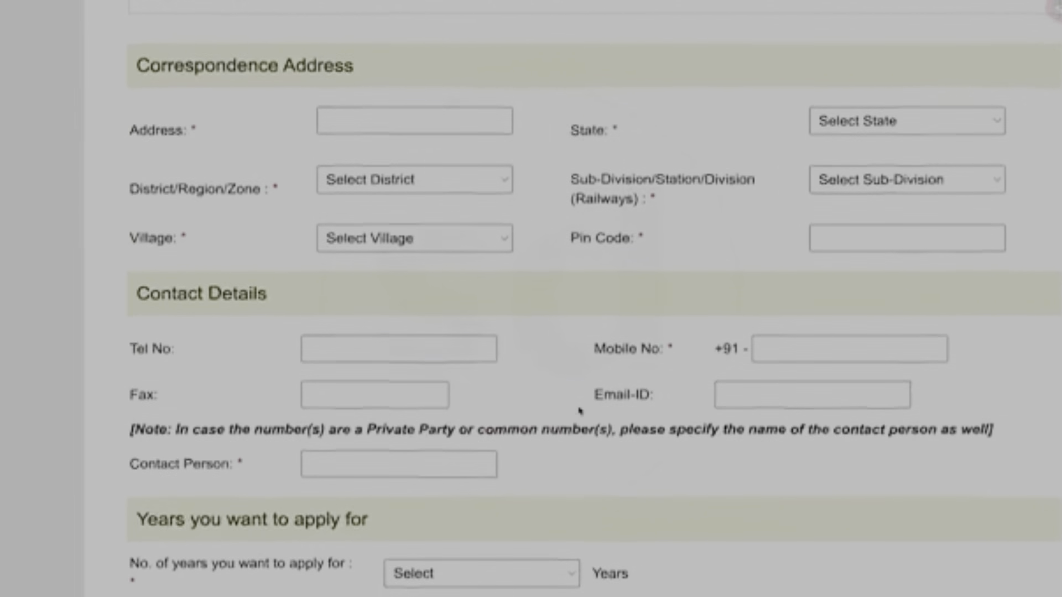
{"action": "scroll", "coordinate": [579, 410], "scroll_direction": "up", "scroll_amount": 20}
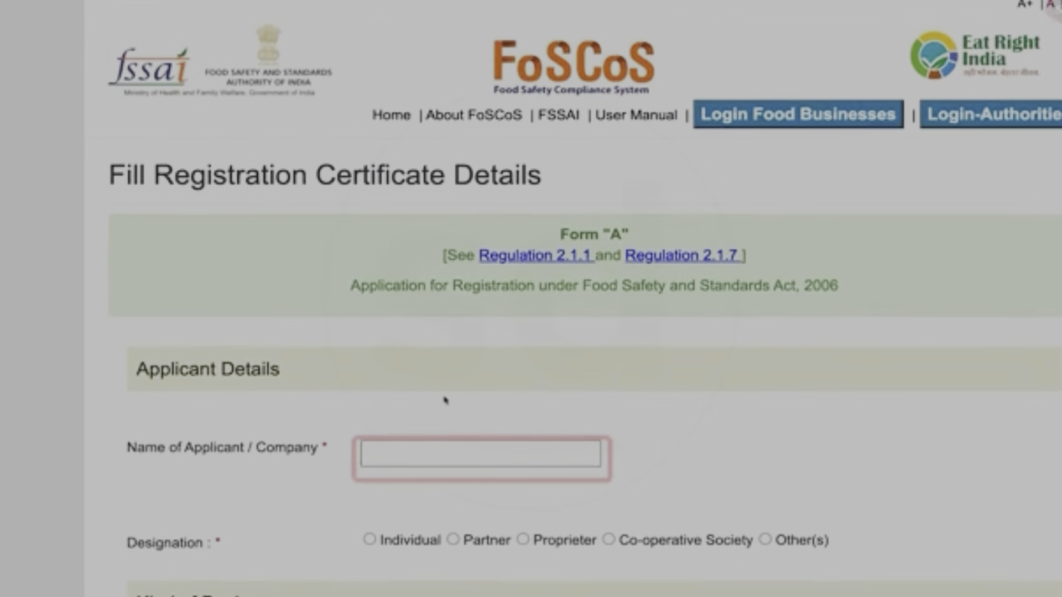
Enter a demo applicant/company name and set the designation to Individual
{"action": "scroll", "coordinate": [589, 357], "scroll_direction": "down", "scroll_amount": 3}
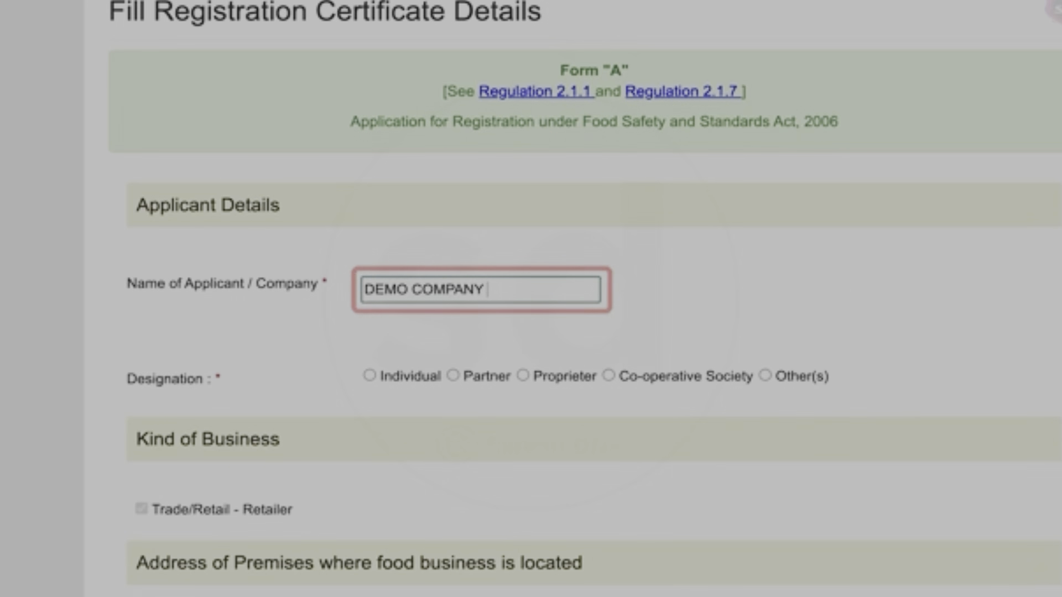
{"action": "type", "text": "NAME"}
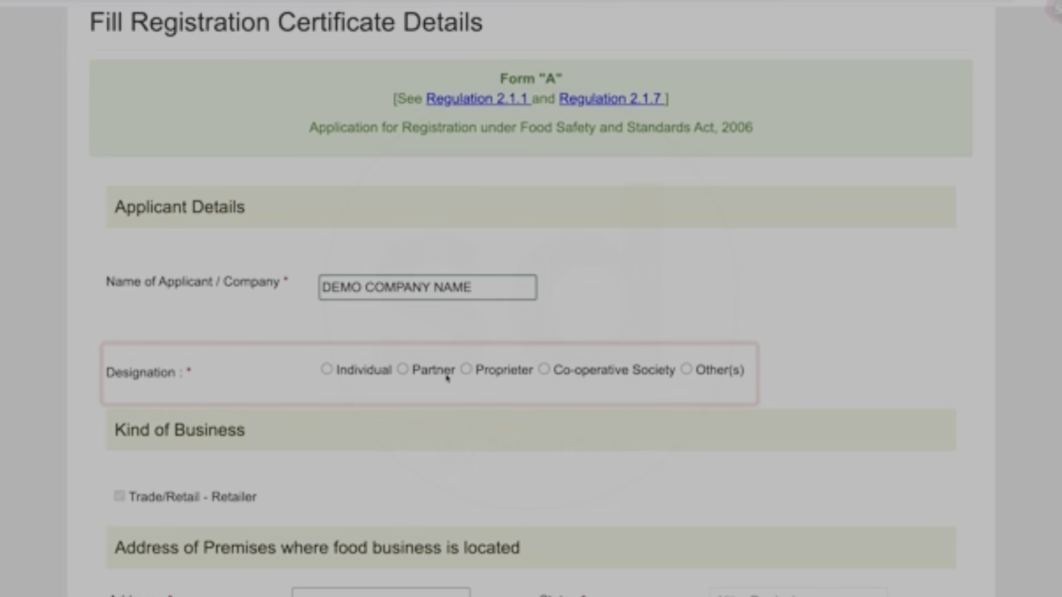
{"action": "left_click", "coordinate": [326, 370]}
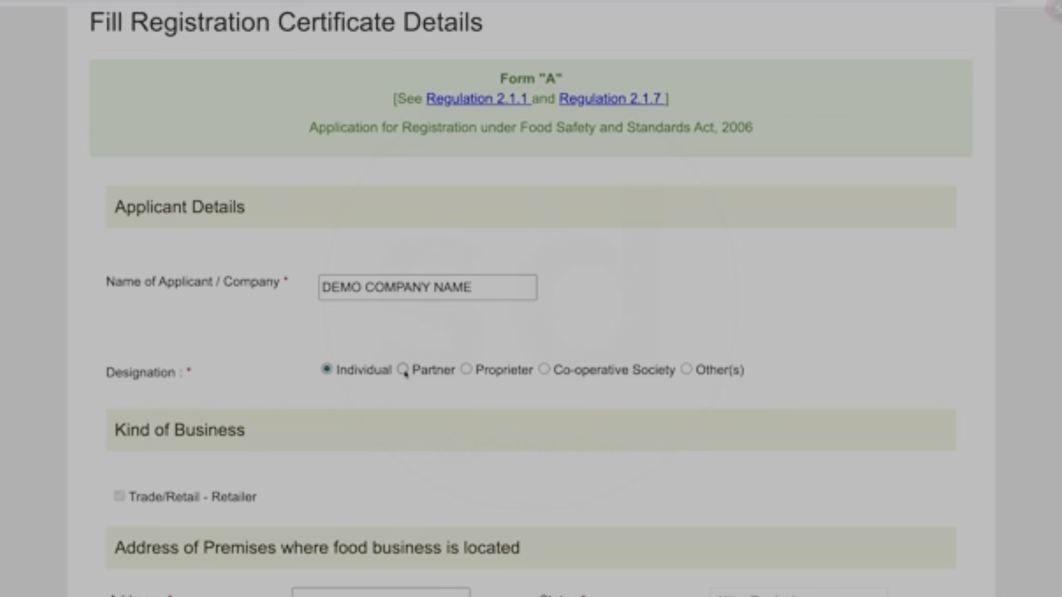
{"action": "left_click", "coordinate": [327, 369]}
{"action": "scroll", "coordinate": [360, 417], "scroll_direction": "down", "scroll_amount": 5}
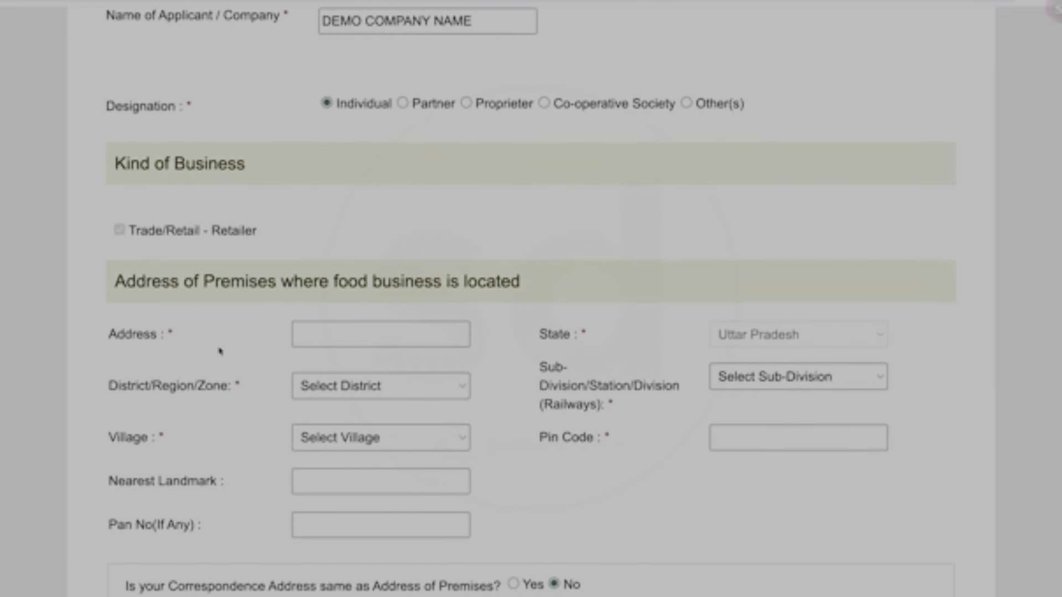
{"action": "scroll", "coordinate": [232, 352], "scroll_direction": "up", "scroll_amount": 1}
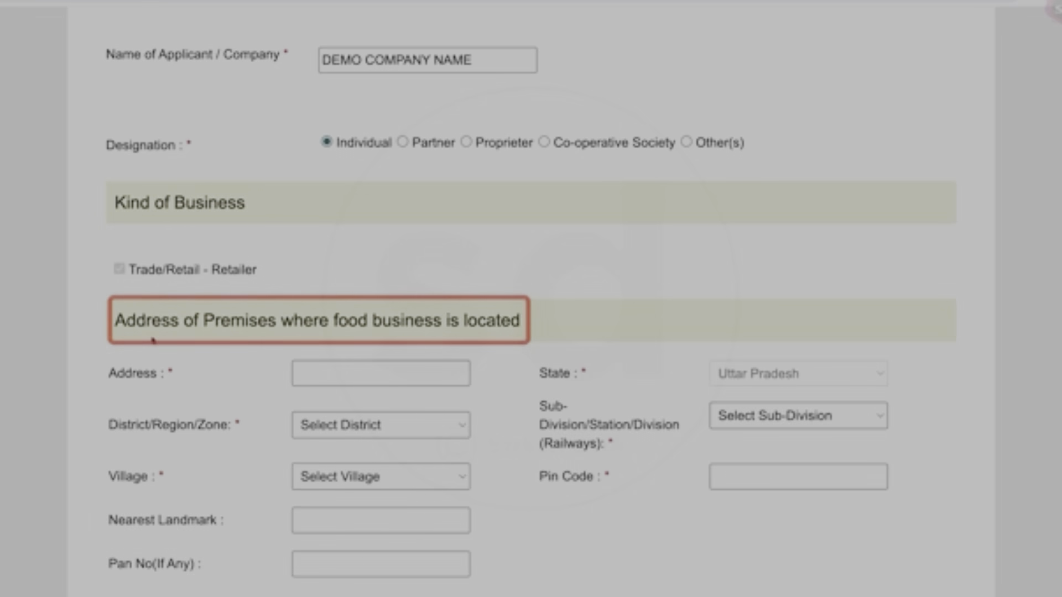
Fill the premises address with Lucknow Tahsil sub-division, a village and the pin code
{"action": "left_click", "coordinate": [324, 373]}
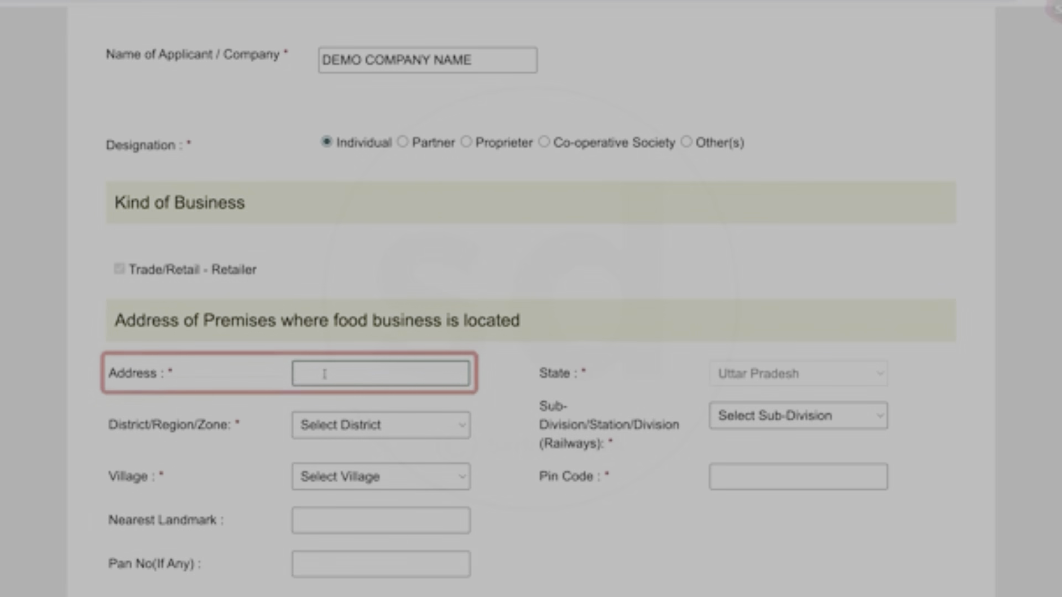
{"action": "type", "text": "DE"}
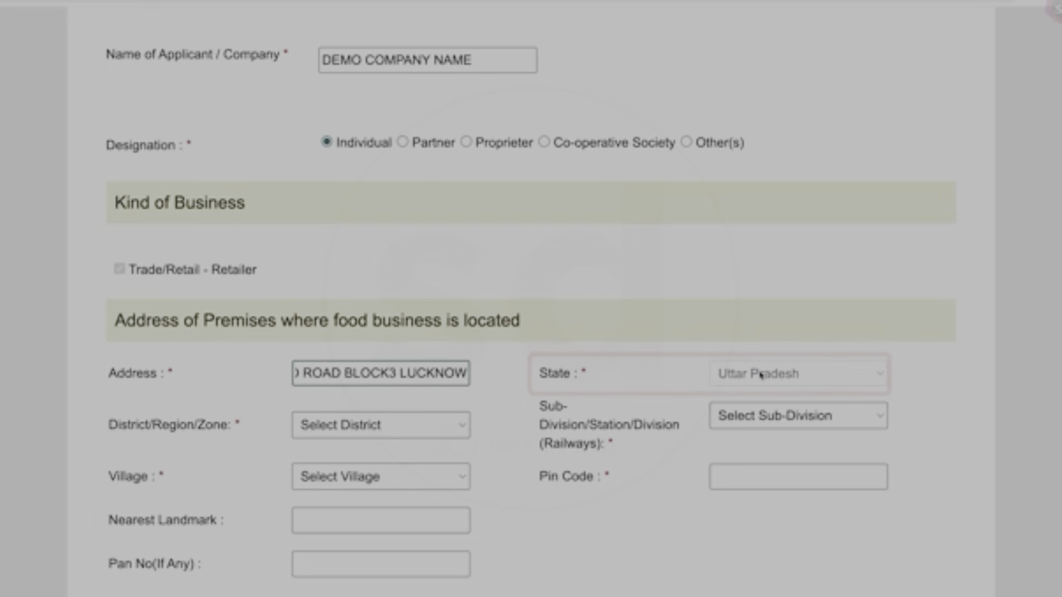
{"action": "left_click", "coordinate": [761, 374]}
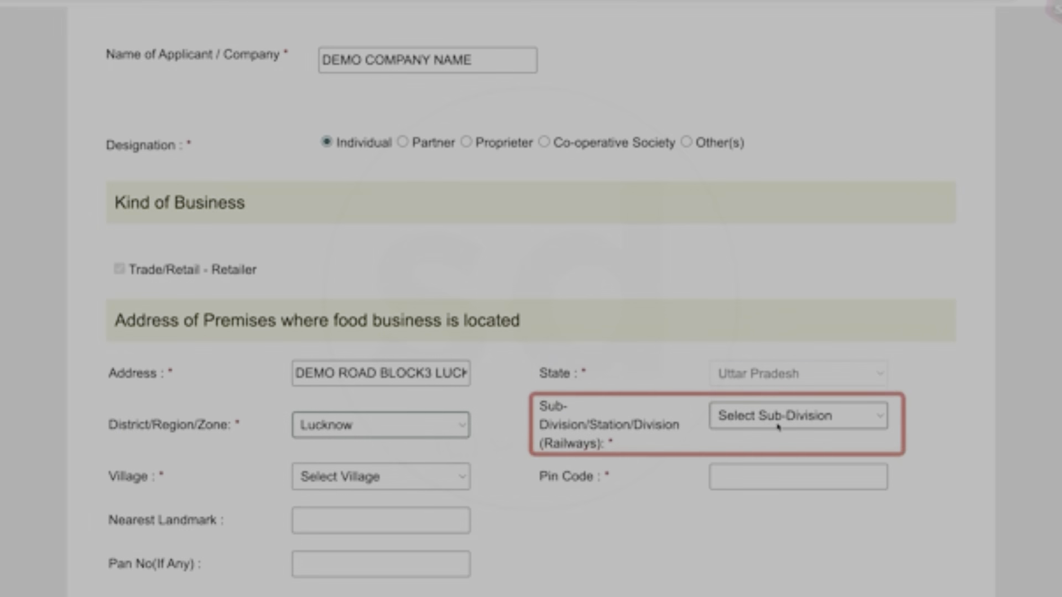
{"action": "left_click", "coordinate": [777, 426]}
{"action": "left_click", "coordinate": [399, 367]}
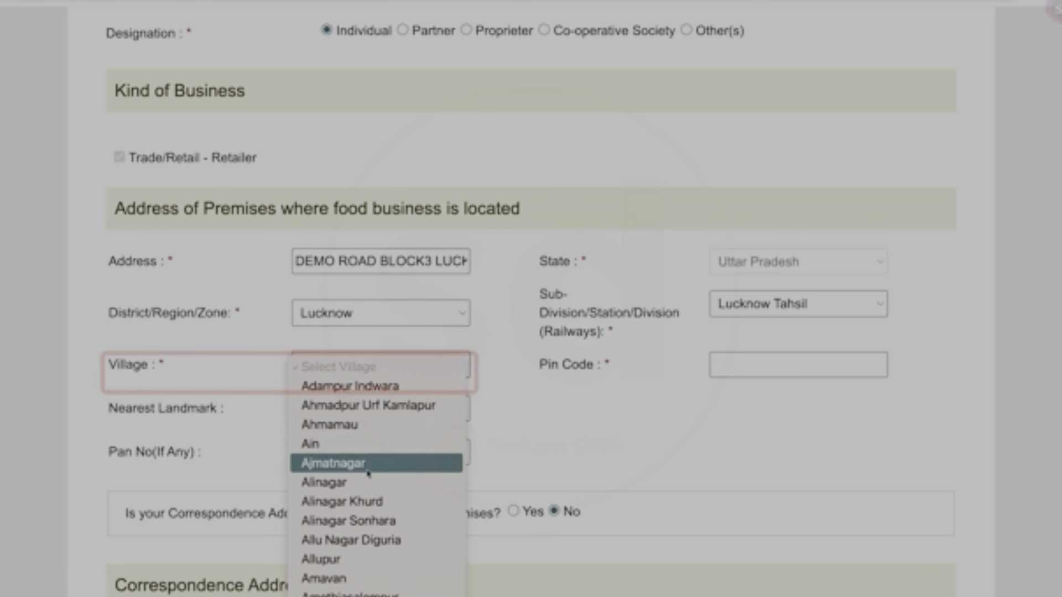
{"action": "scroll", "coordinate": [390, 429], "scroll_direction": "down", "scroll_amount": 3}
{"action": "left_click", "coordinate": [387, 379]}
{"action": "left_click", "coordinate": [798, 365]}
{"action": "type", "text": "2260"}
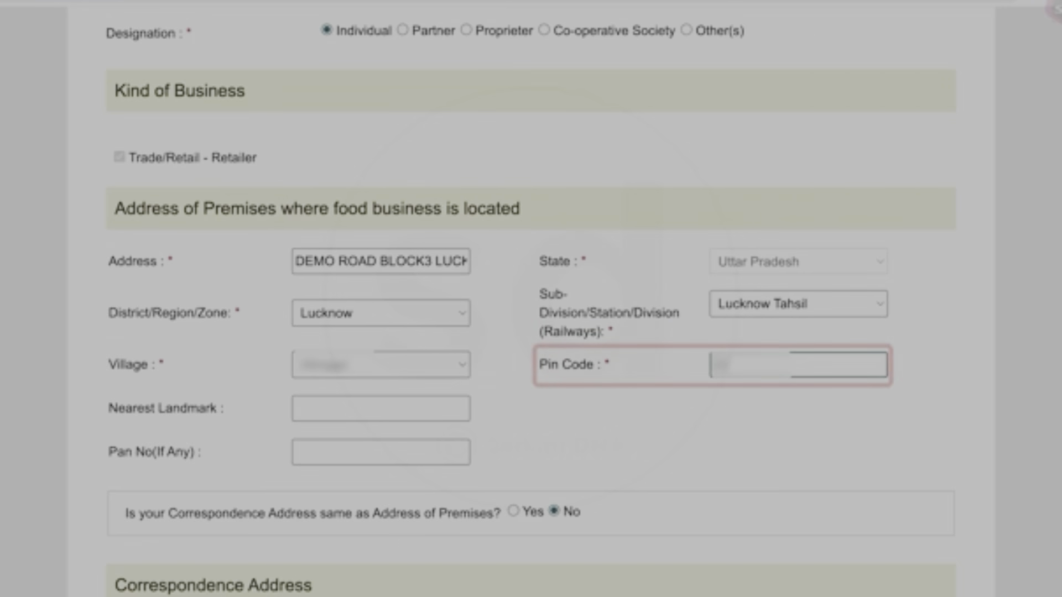
{"action": "type", "text": "02"}
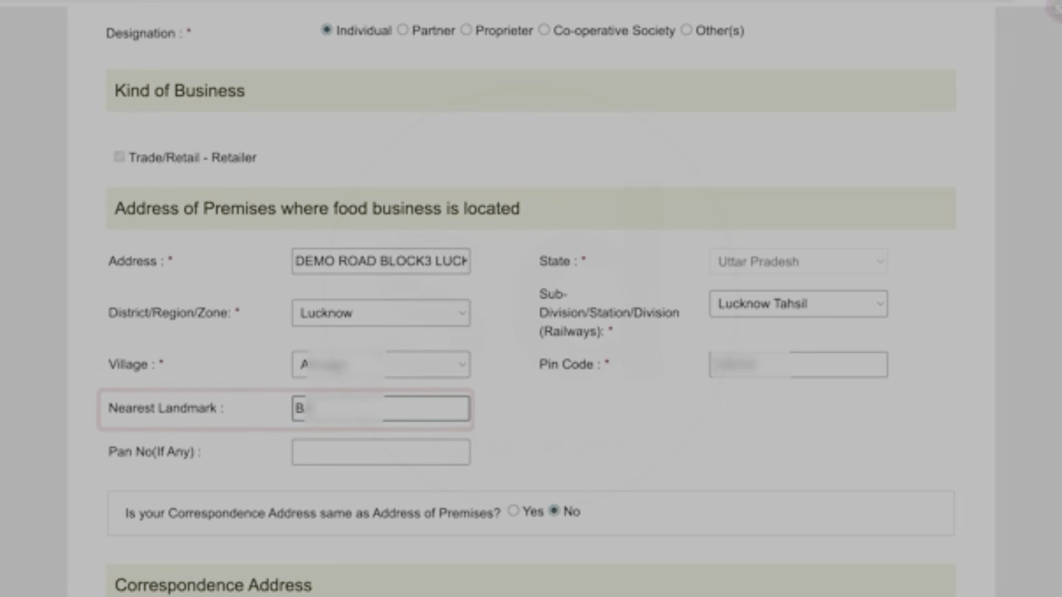
{"action": "scroll", "coordinate": [618, 458], "scroll_direction": "down", "scroll_amount": 1}
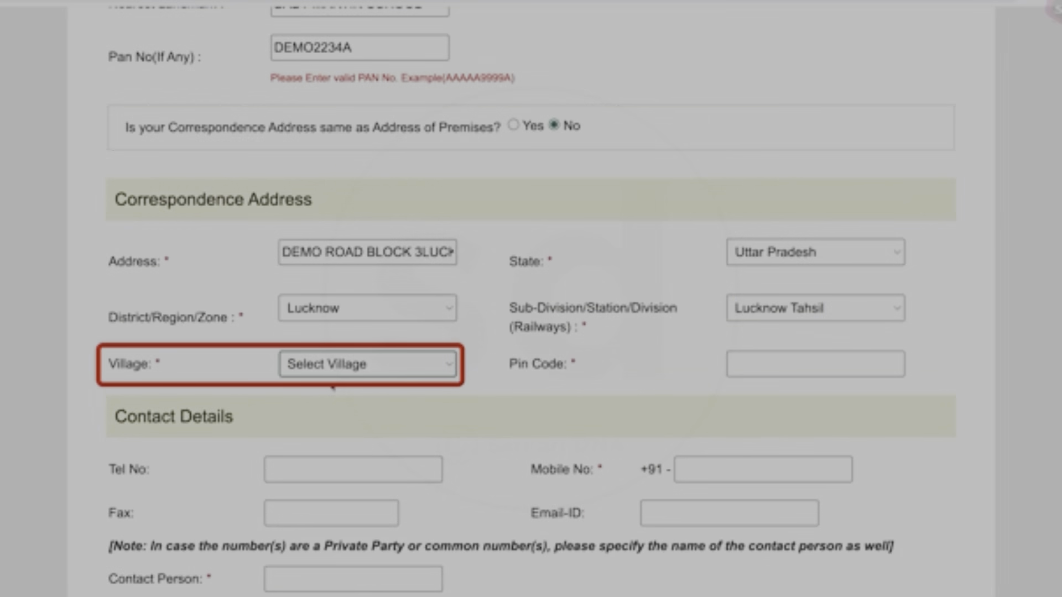
Pick the correspondence address village and complete the contact details, including the contact person's name
{"action": "left_click", "coordinate": [391, 370]}
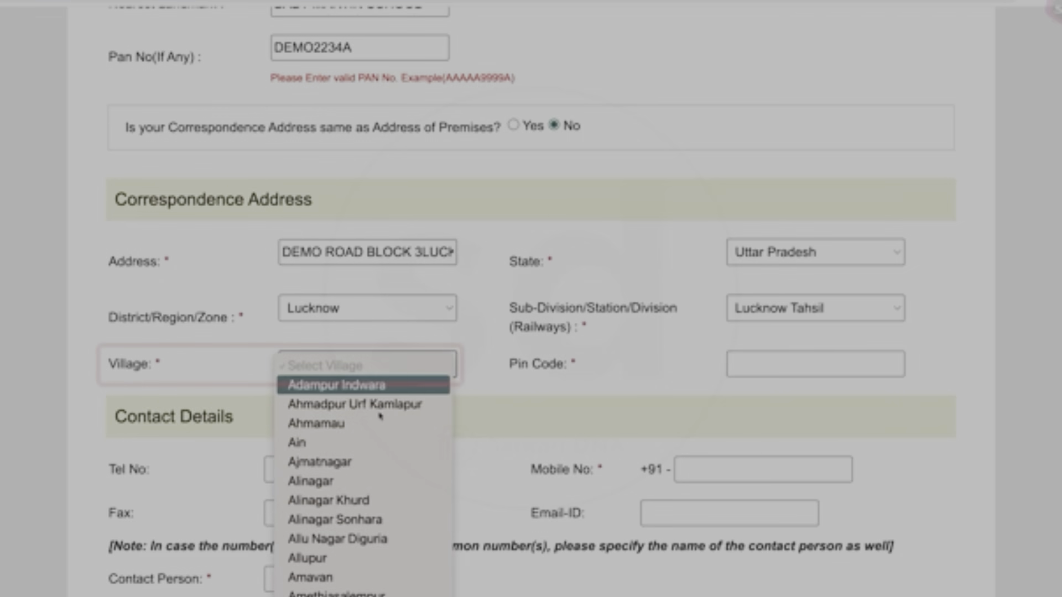
{"action": "left_click", "coordinate": [354, 460]}
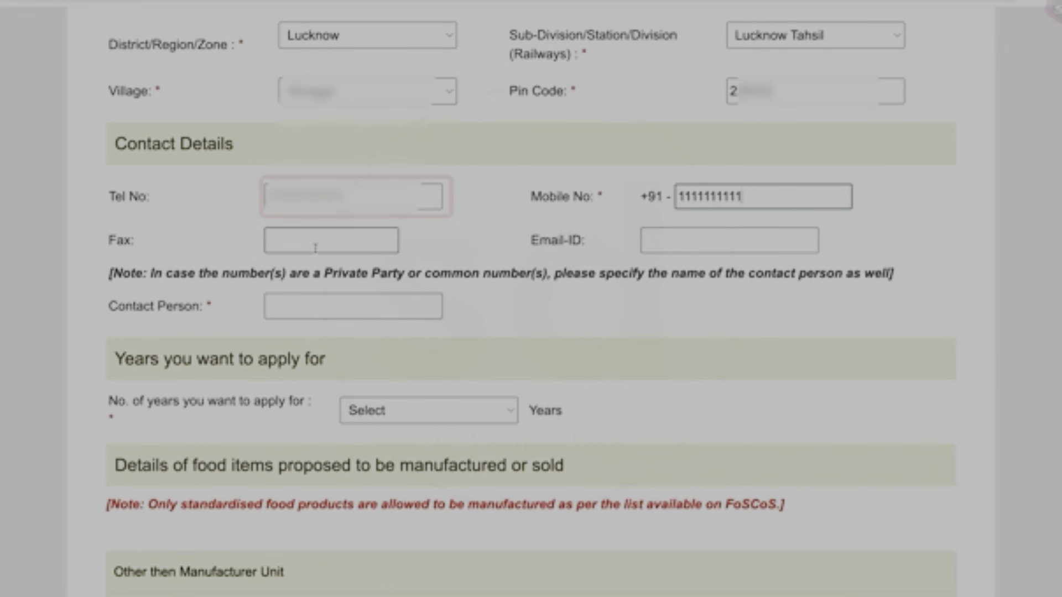
{"action": "left_click", "coordinate": [315, 247]}
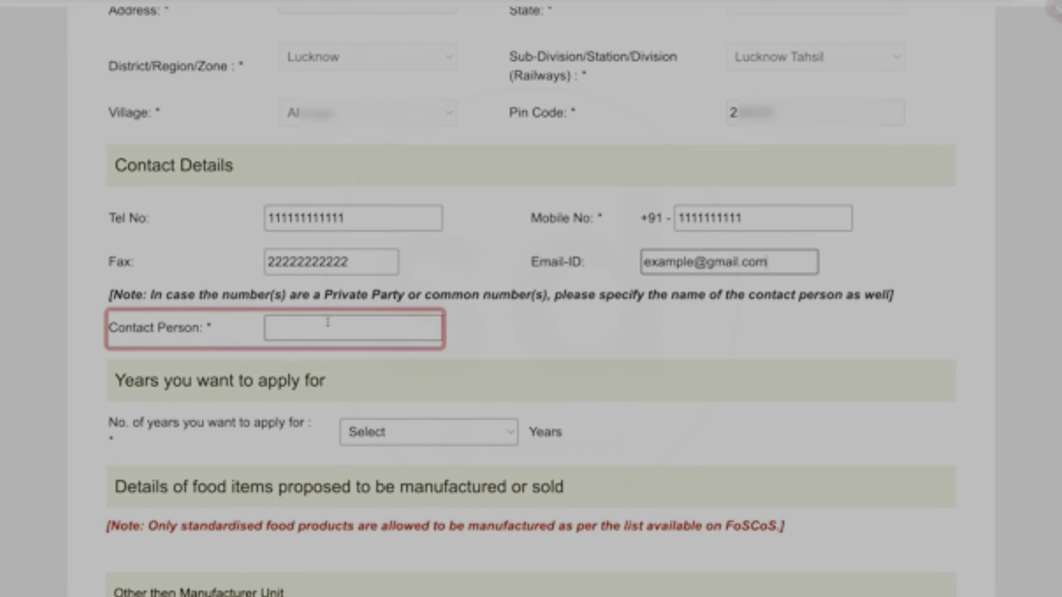
{"action": "left_click", "coordinate": [328, 321]}
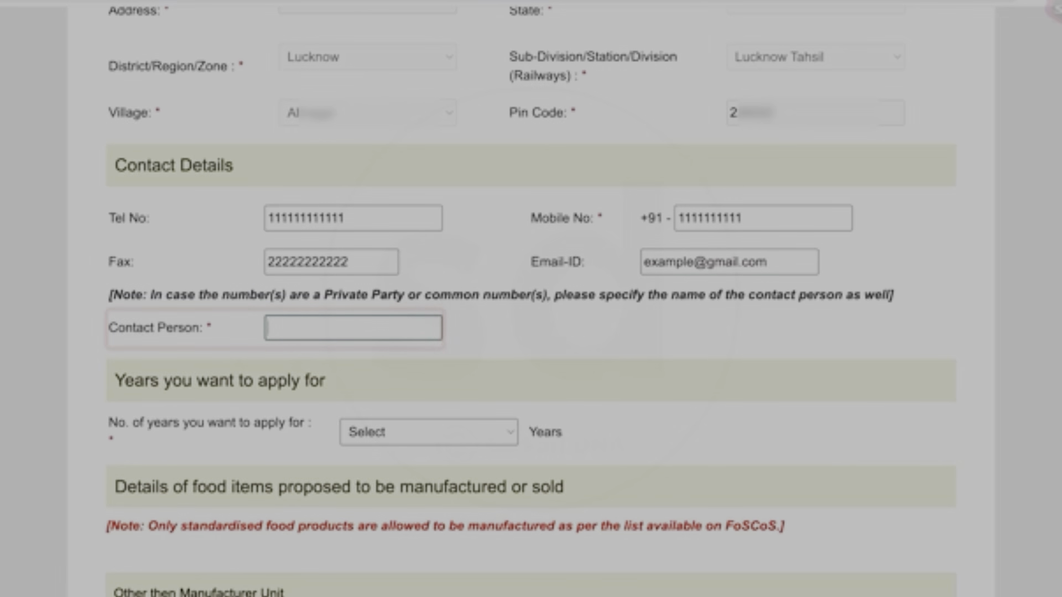
{"action": "type", "text": "EXAMPLE NAME"}
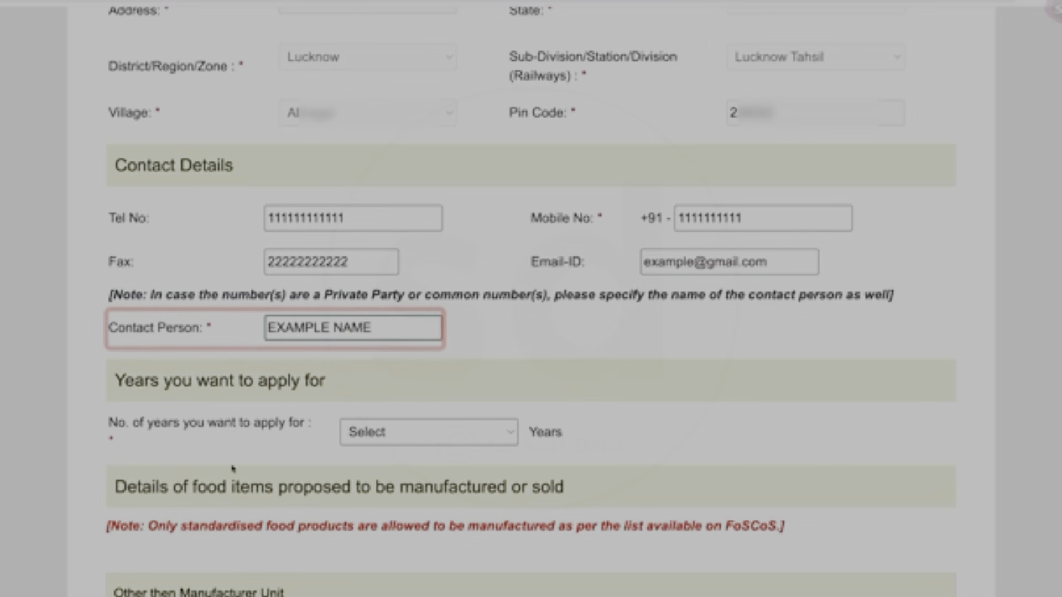
Set the number of years to apply for to 3
{"action": "left_click", "coordinate": [445, 437]}
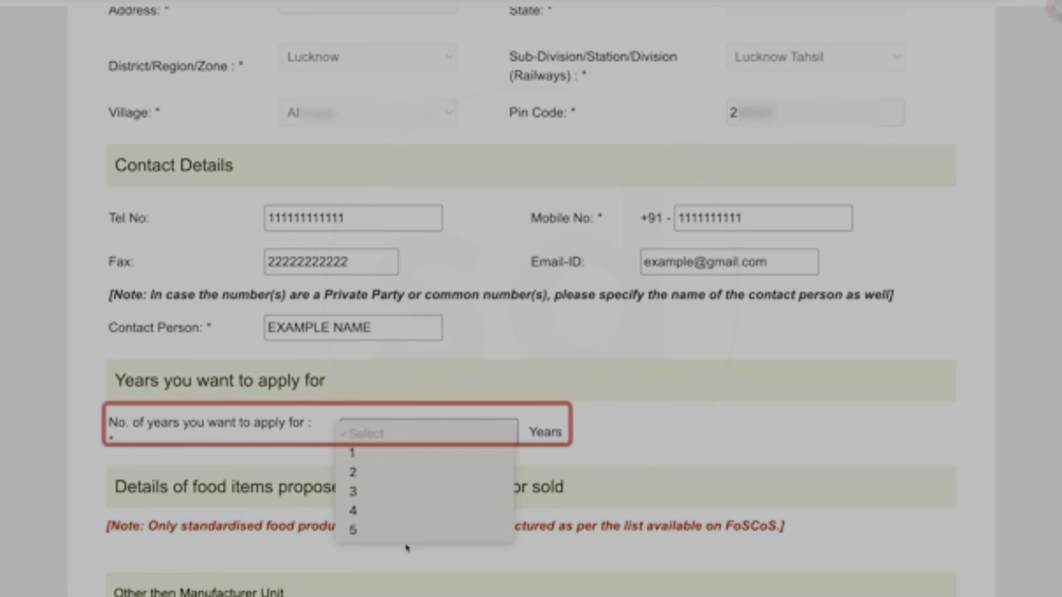
{"action": "left_click", "coordinate": [369, 493]}
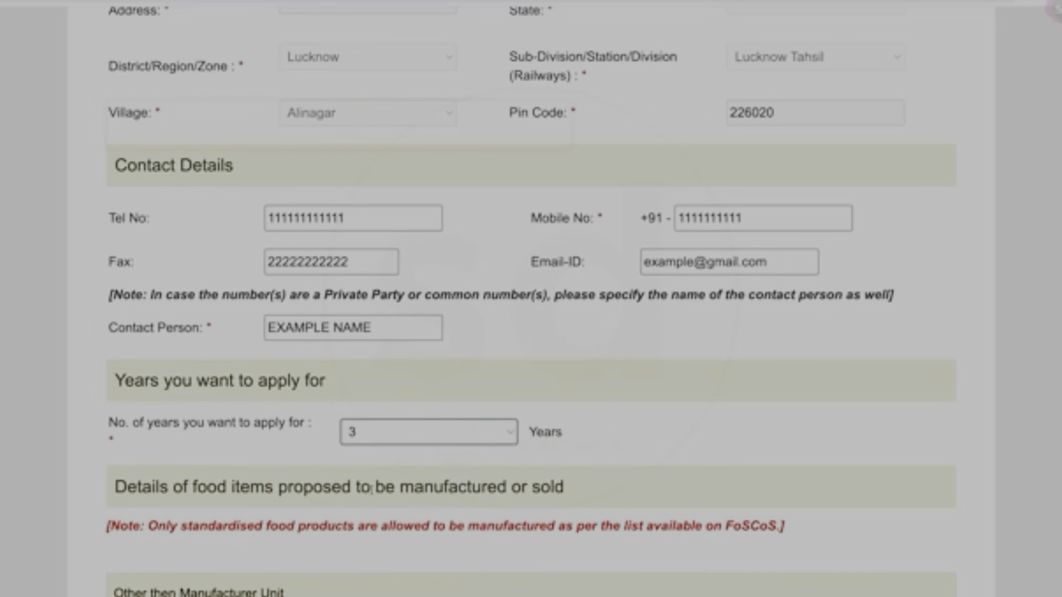
{"action": "scroll", "coordinate": [234, 312], "scroll_direction": "down", "scroll_amount": 5}
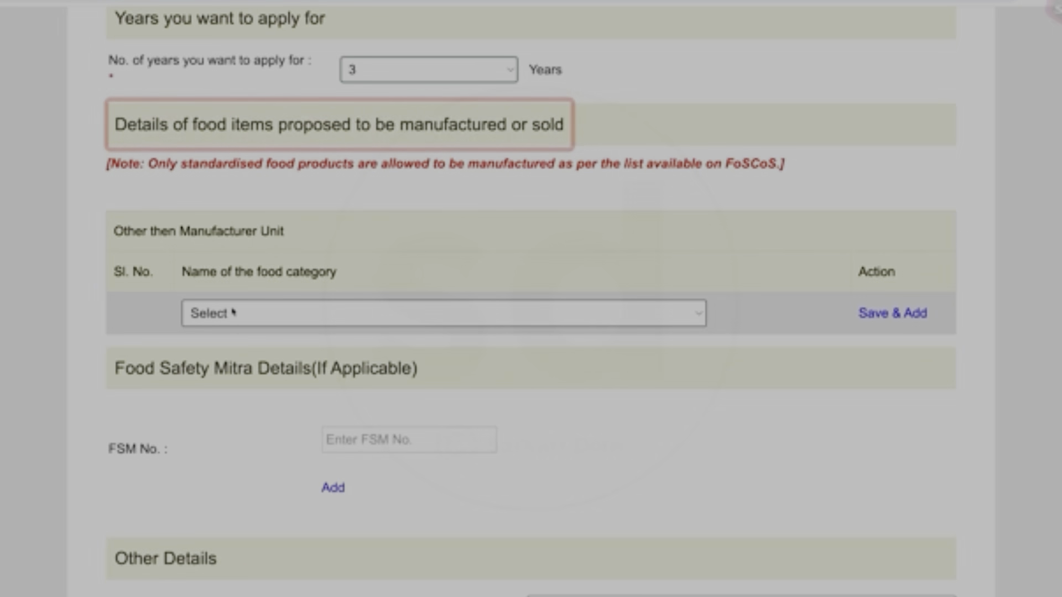
Add 01 Dairy products to the food items table
{"action": "left_click", "coordinate": [309, 313]}
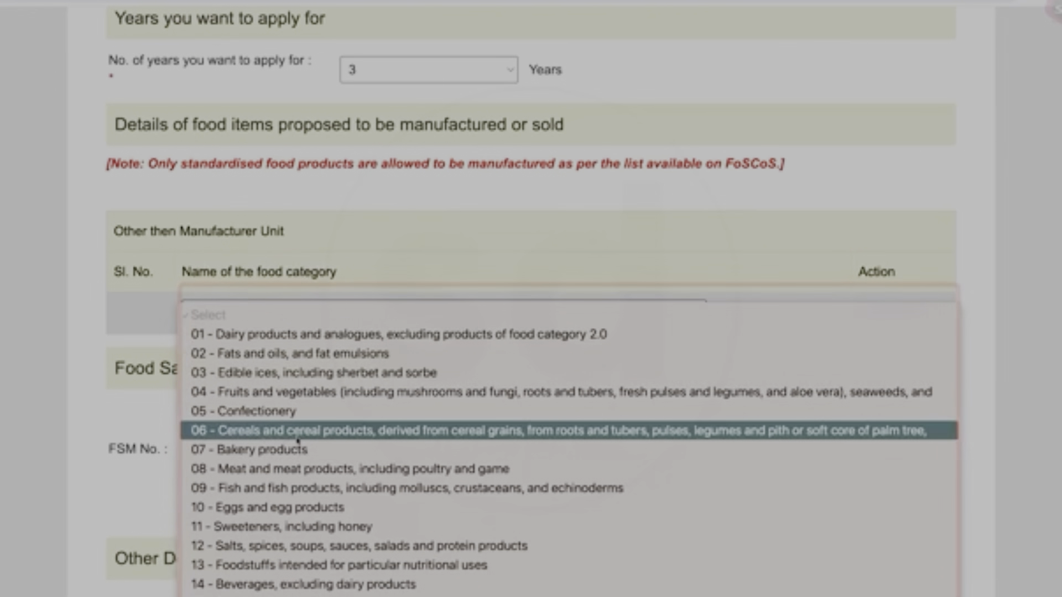
{"action": "scroll", "coordinate": [310, 451], "scroll_direction": "down", "scroll_amount": 3}
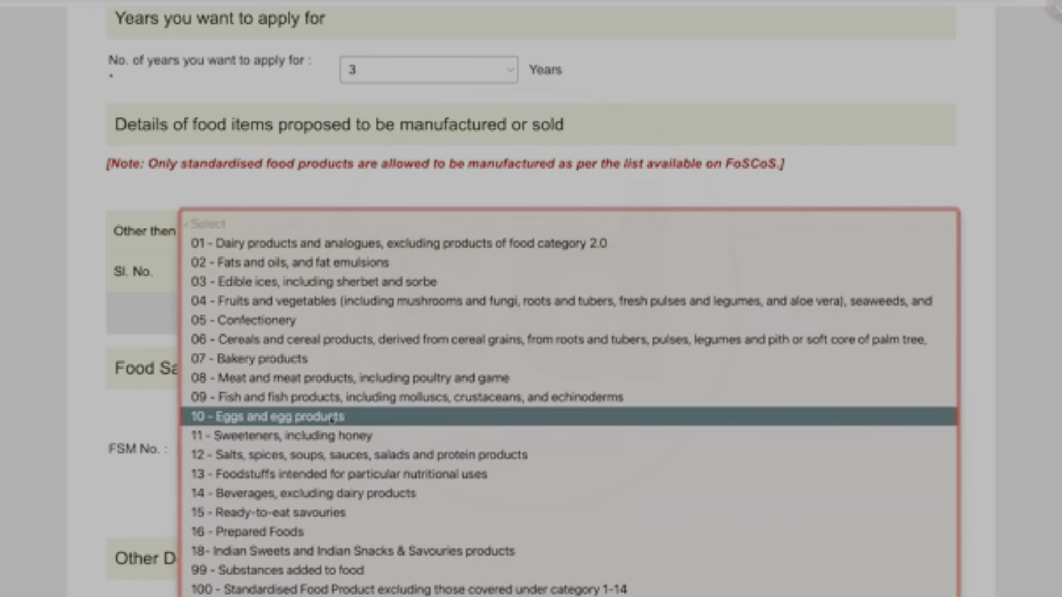
{"action": "key", "text": "Up"}
{"action": "key", "text": "Up"}
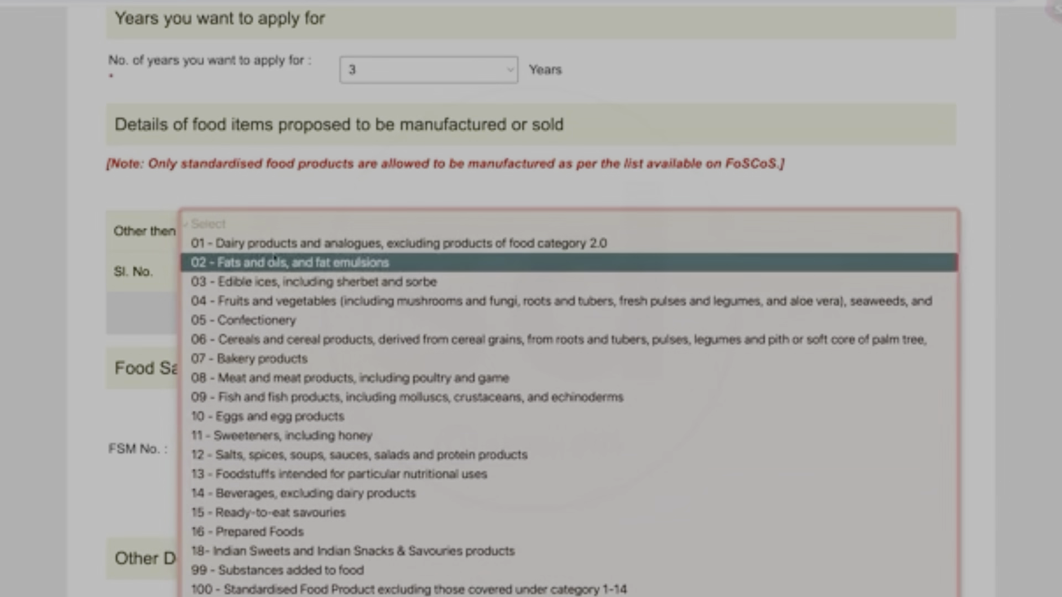
{"action": "key", "text": "Return"}
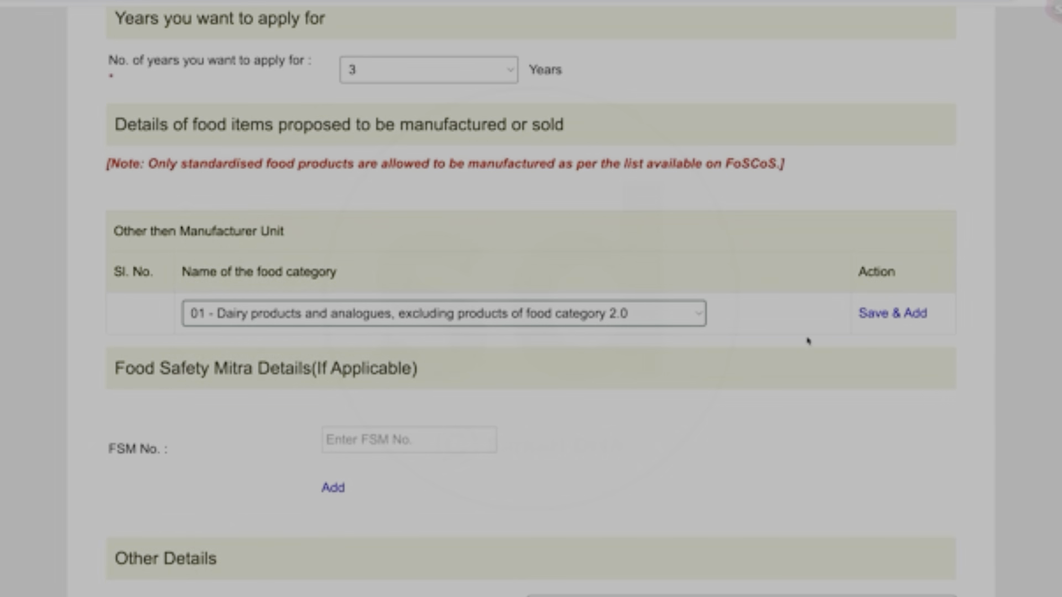
{"action": "left_click", "coordinate": [884, 313]}
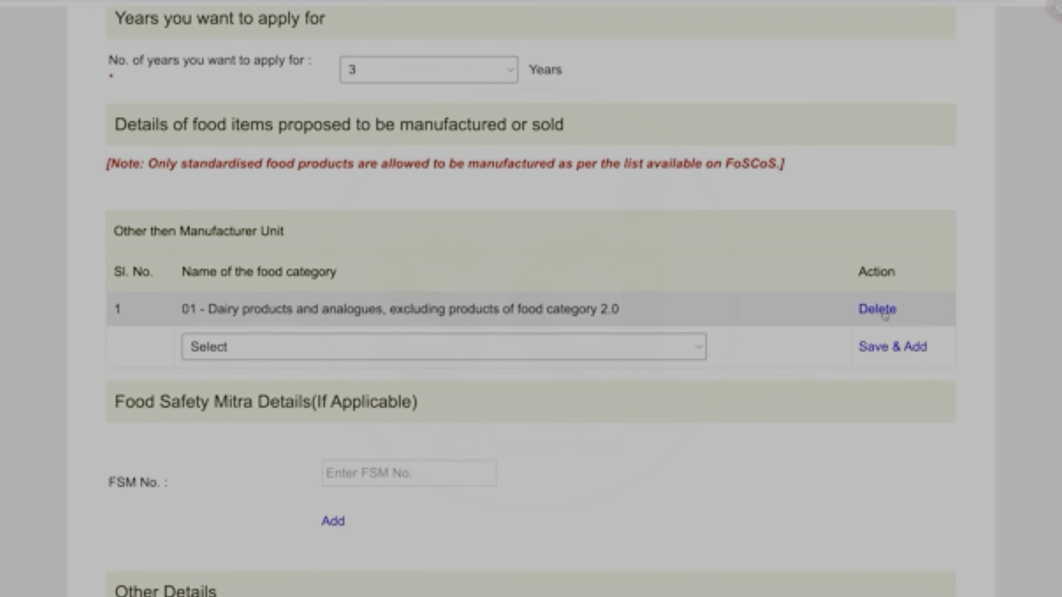
Add 16 Prepared Foods and 11 Sweeteners, including honey, as further food categories
{"action": "left_click", "coordinate": [486, 357]}
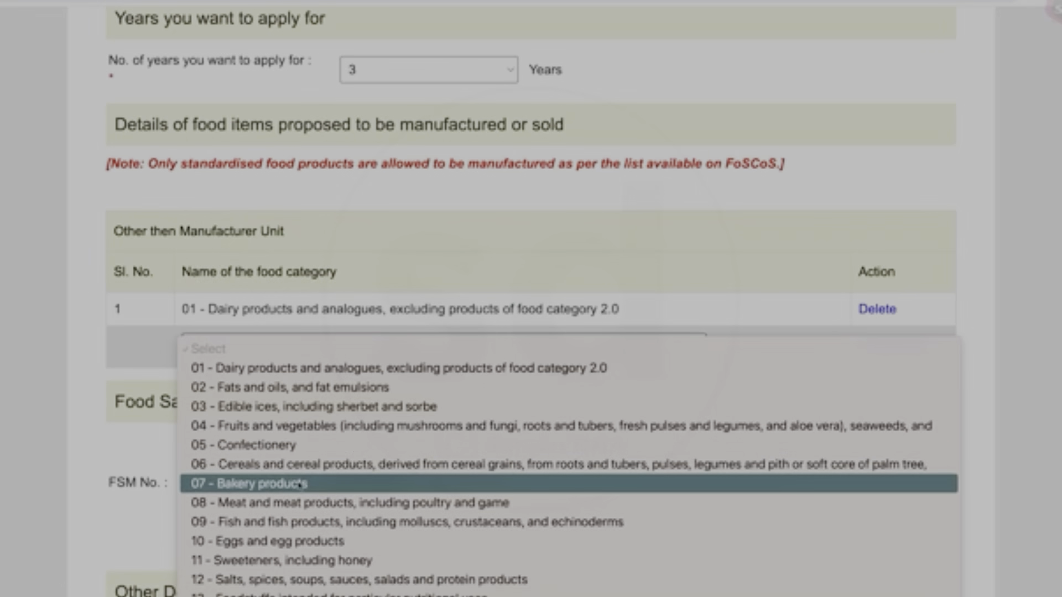
{"action": "scroll", "coordinate": [316, 512], "scroll_direction": "down", "scroll_amount": 3}
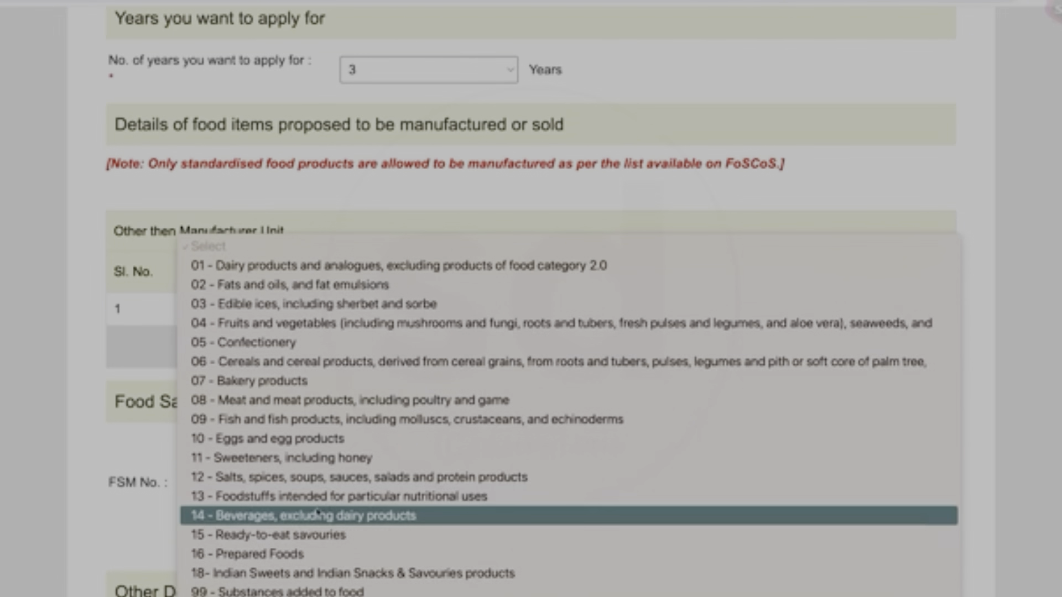
{"action": "left_click", "coordinate": [260, 554]}
{"action": "left_click", "coordinate": [277, 380]}
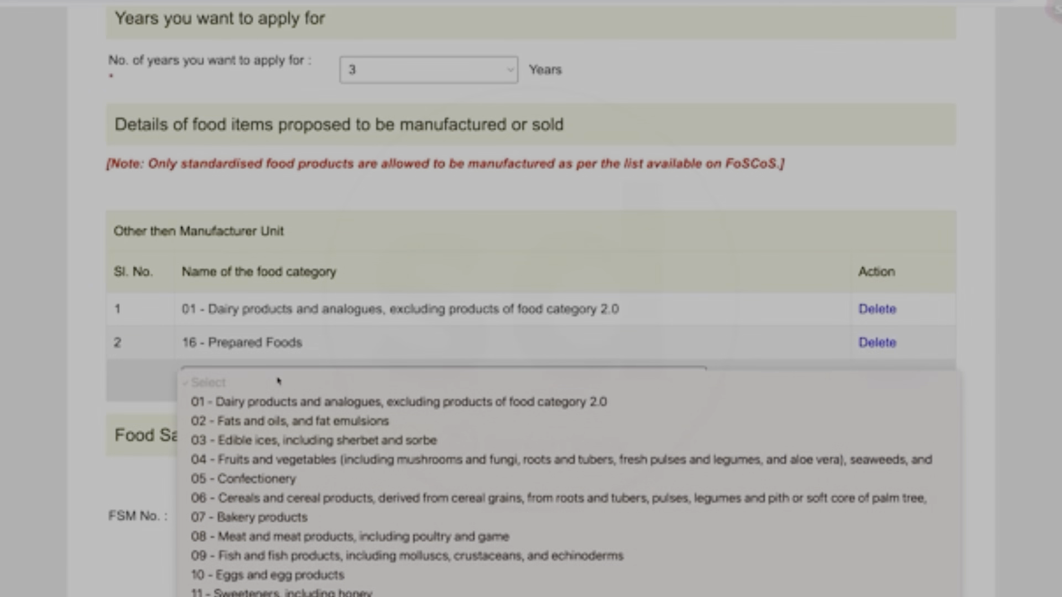
{"action": "left_click", "coordinate": [260, 591]}
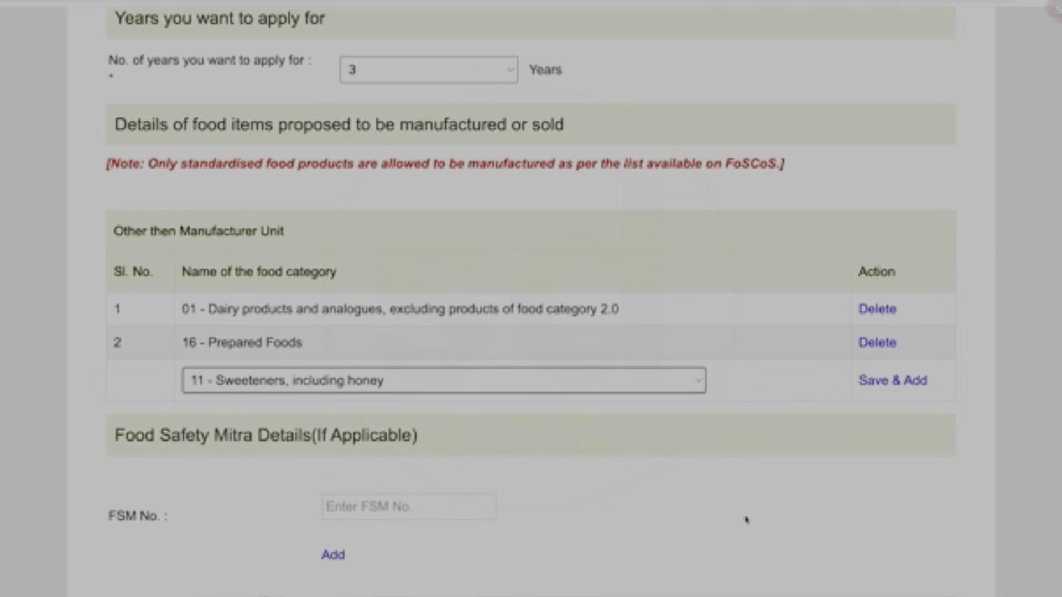
{"action": "left_click", "coordinate": [876, 381]}
{"action": "left_click", "coordinate": [279, 417]}
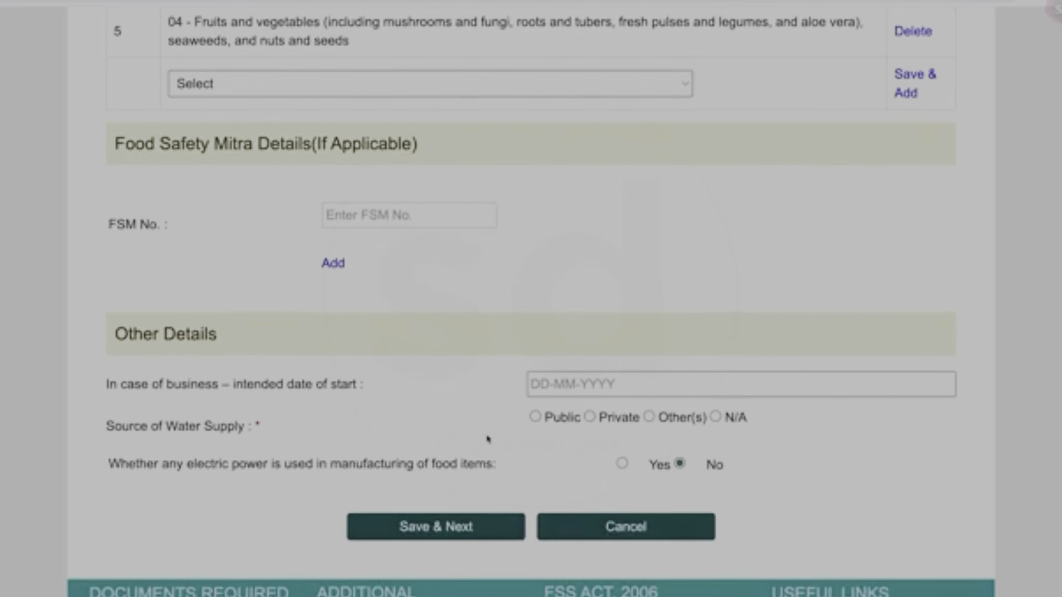
{"action": "scroll", "coordinate": [486, 439], "scroll_direction": "down", "scroll_amount": 1}
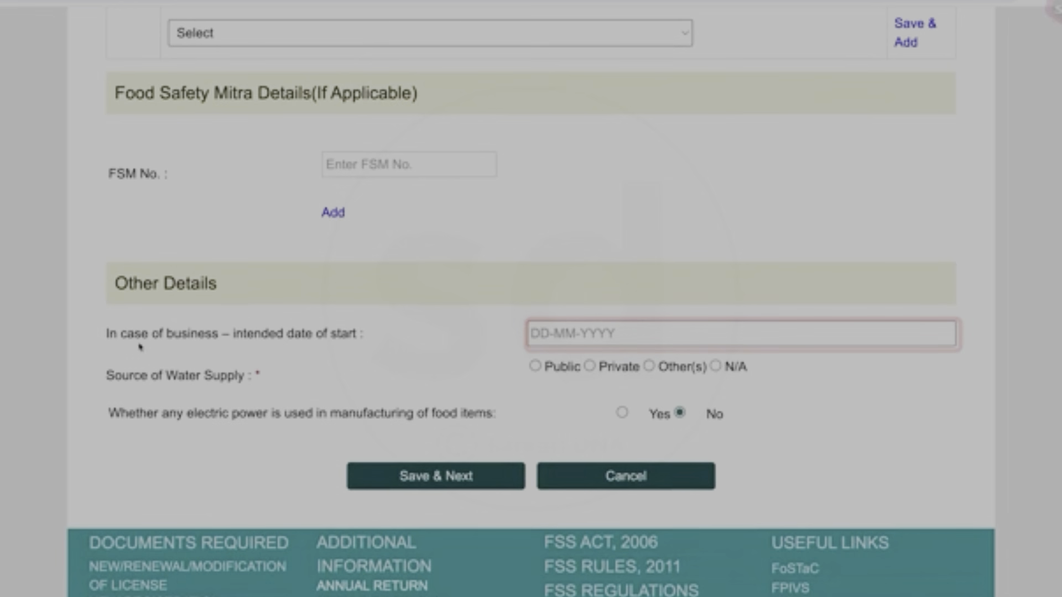
Set start date 01-05-2024 and Private water supply, then save the form
{"action": "left_click", "coordinate": [531, 338]}
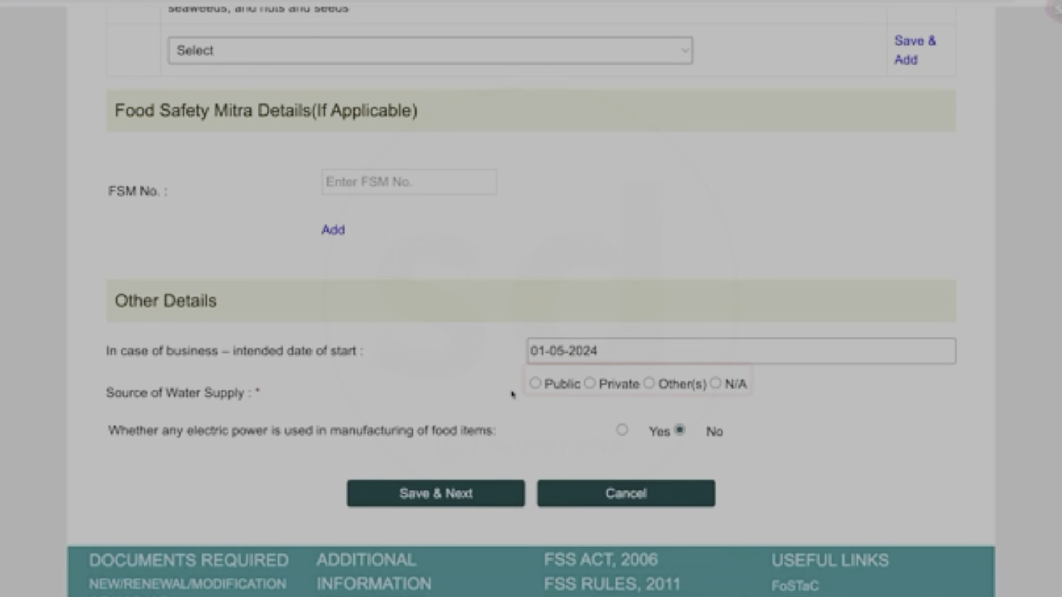
{"action": "left_click", "coordinate": [535, 383]}
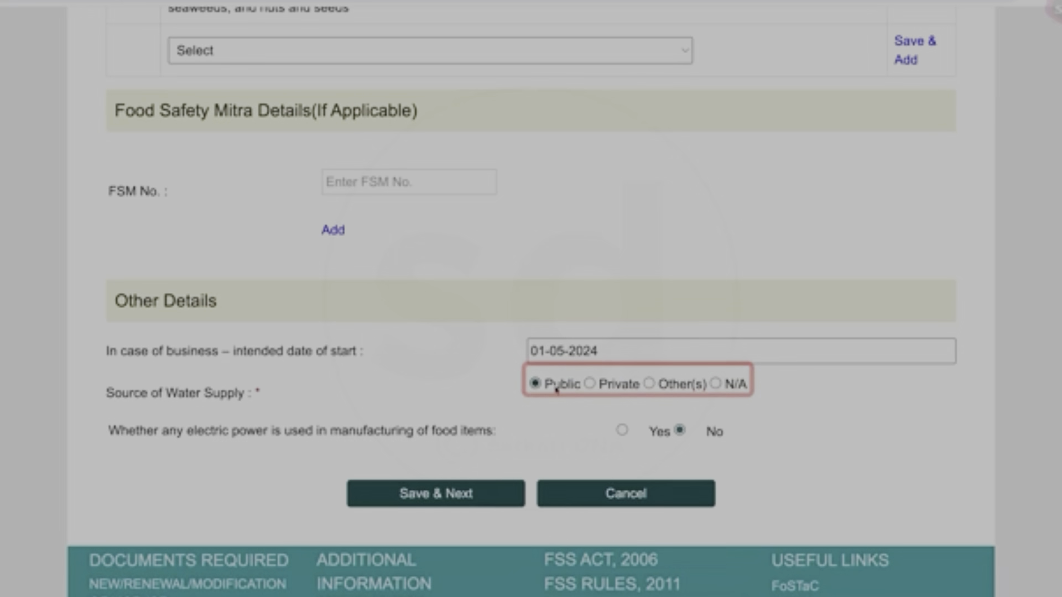
{"action": "left_click", "coordinate": [590, 383]}
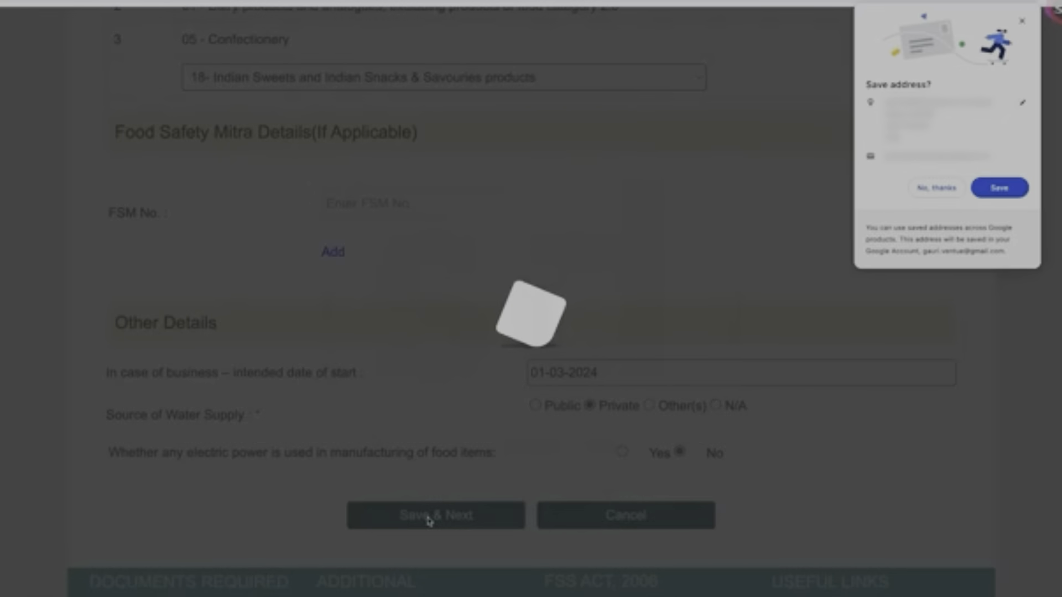
{"action": "left_click", "coordinate": [465, 506]}
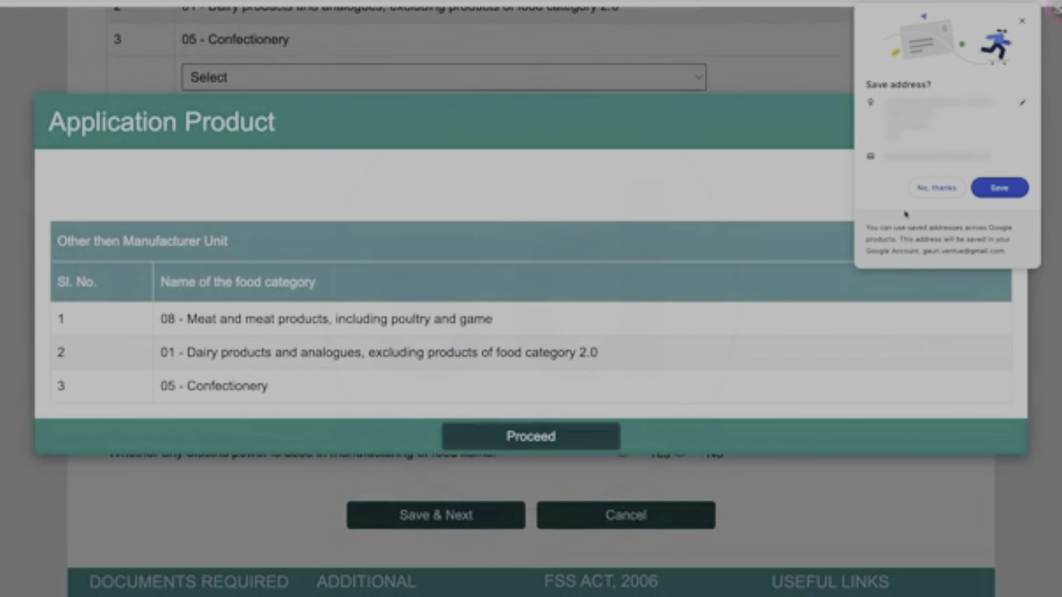
Dismiss the browser's address prompt and accept the three food categories to reach Sign Up Details
{"action": "left_click", "coordinate": [920, 190]}
{"action": "scroll", "coordinate": [920, 193], "scroll_direction": "down", "scroll_amount": 3}
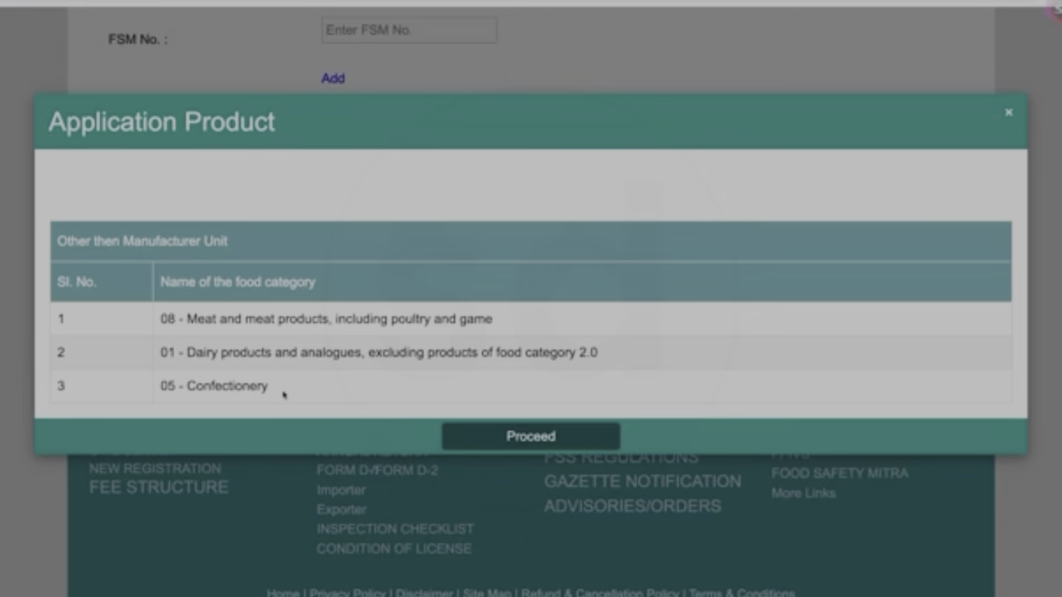
{"action": "left_click", "coordinate": [529, 438]}
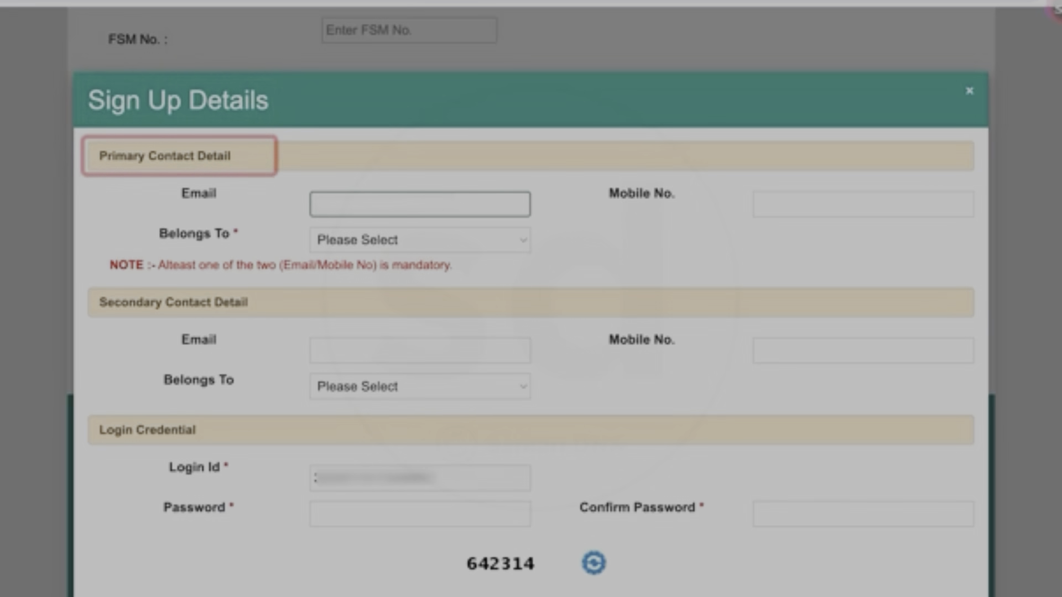
Enter the primary contact's e-mail and mobile number, with Belongs To set to Self
{"action": "type", "text": "abcd"}
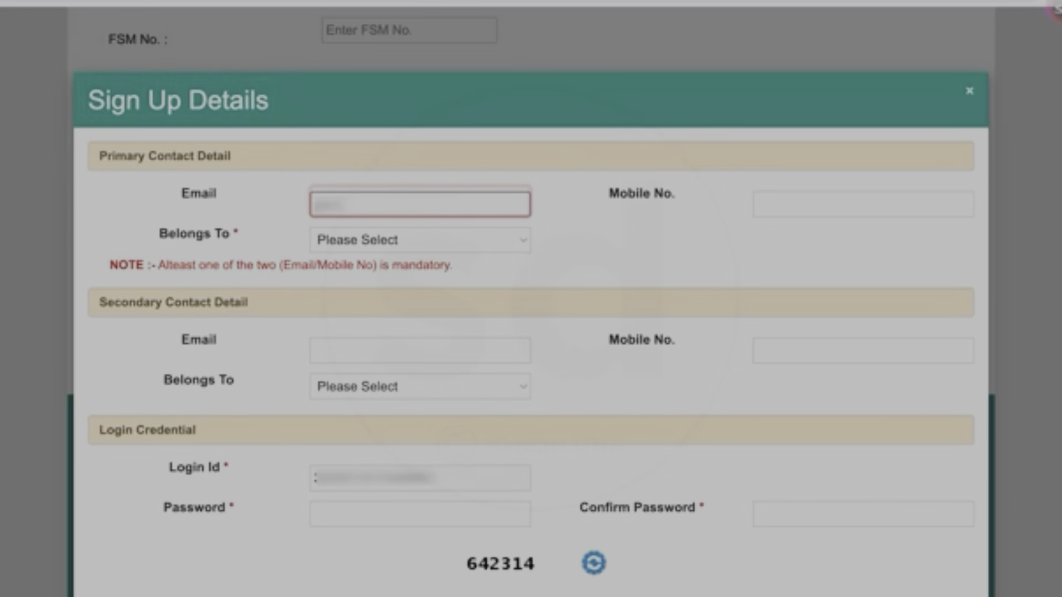
{"action": "type", "text": "ef"}
{"action": "left_click", "coordinate": [781, 200]}
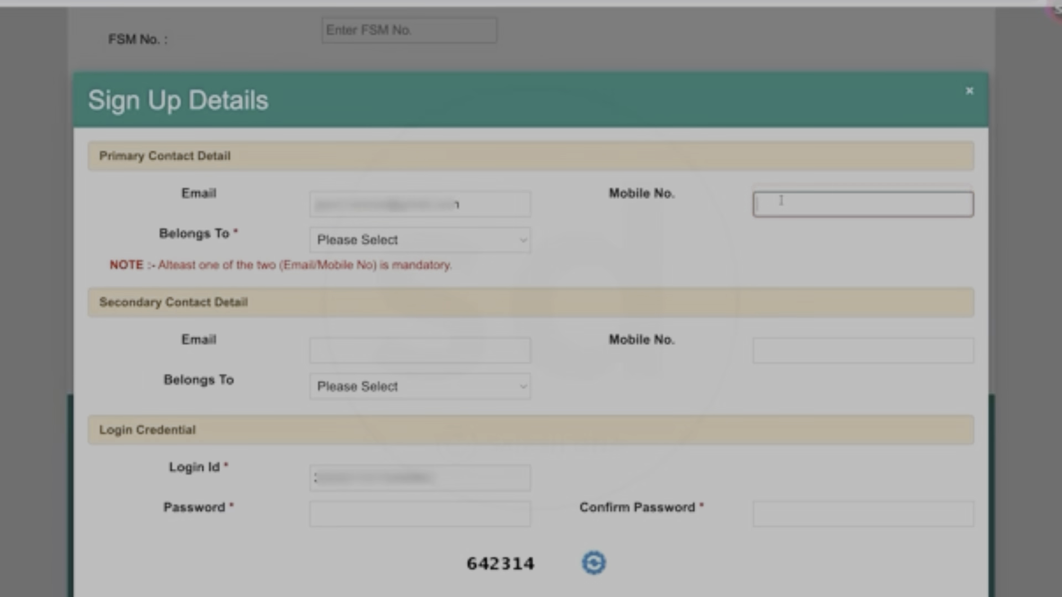
{"action": "type", "text": "98765"}
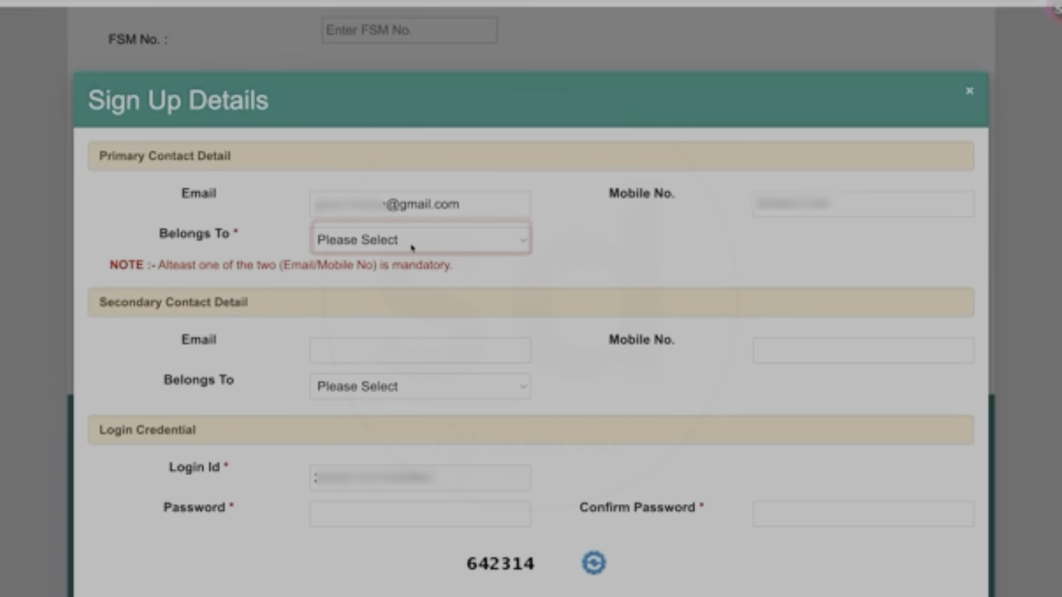
{"action": "left_click", "coordinate": [412, 248]}
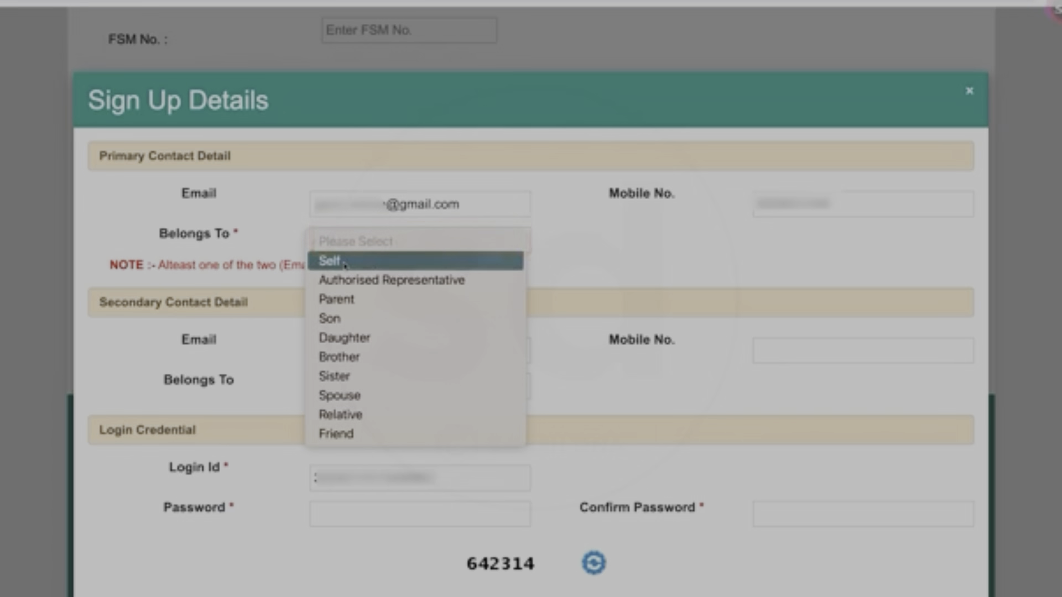
{"action": "left_click", "coordinate": [381, 256]}
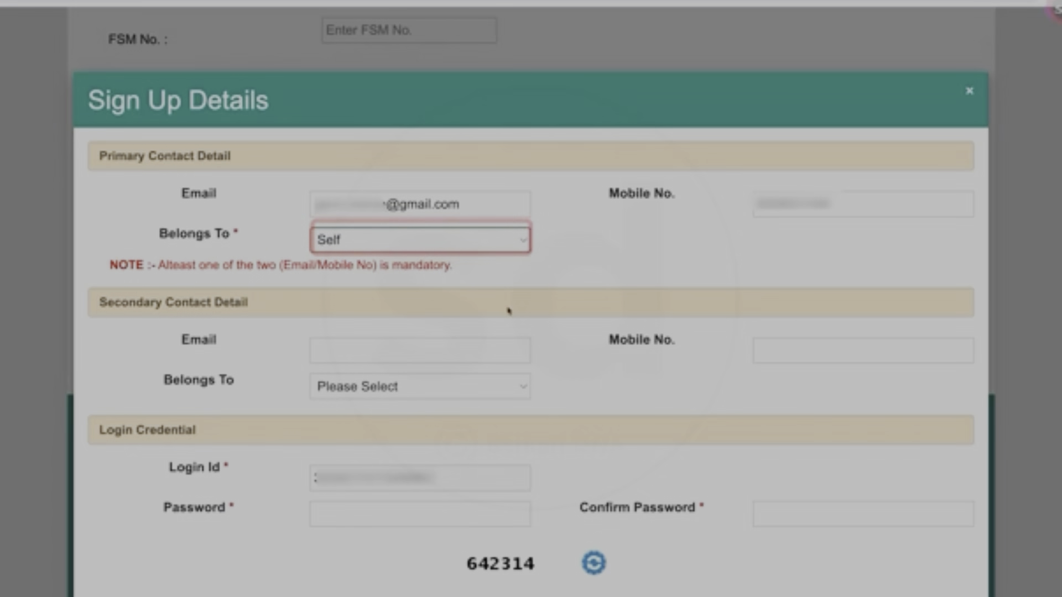
{"action": "scroll", "coordinate": [509, 324], "scroll_direction": "down", "scroll_amount": 3}
{"action": "left_click", "coordinate": [196, 172]}
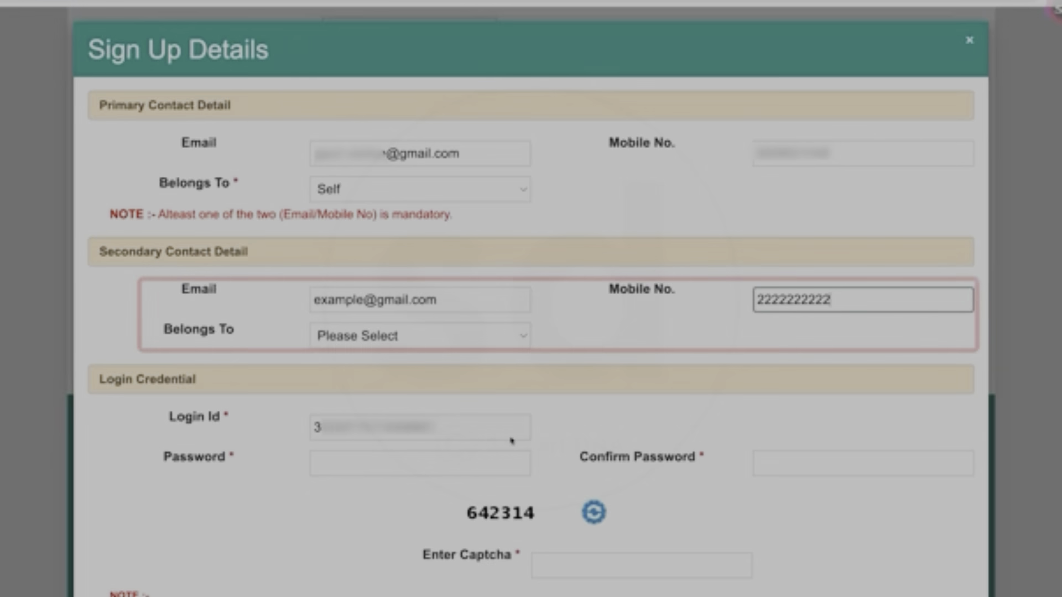
Set and confirm the account password, fill in the captcha, and submit the sign-up details
{"action": "left_click", "coordinate": [376, 469]}
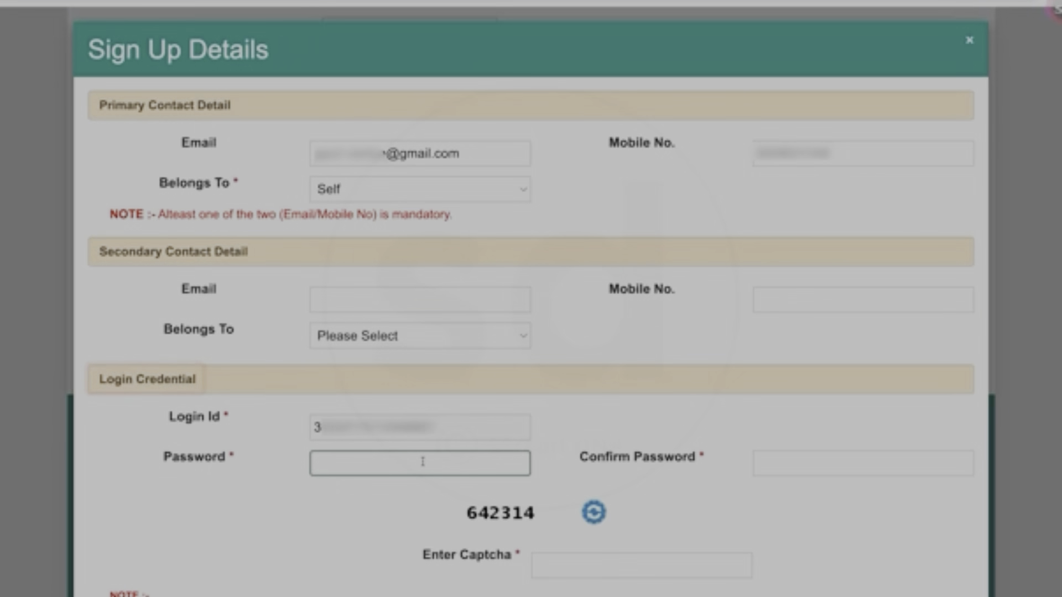
{"action": "type", "text": "•••"}
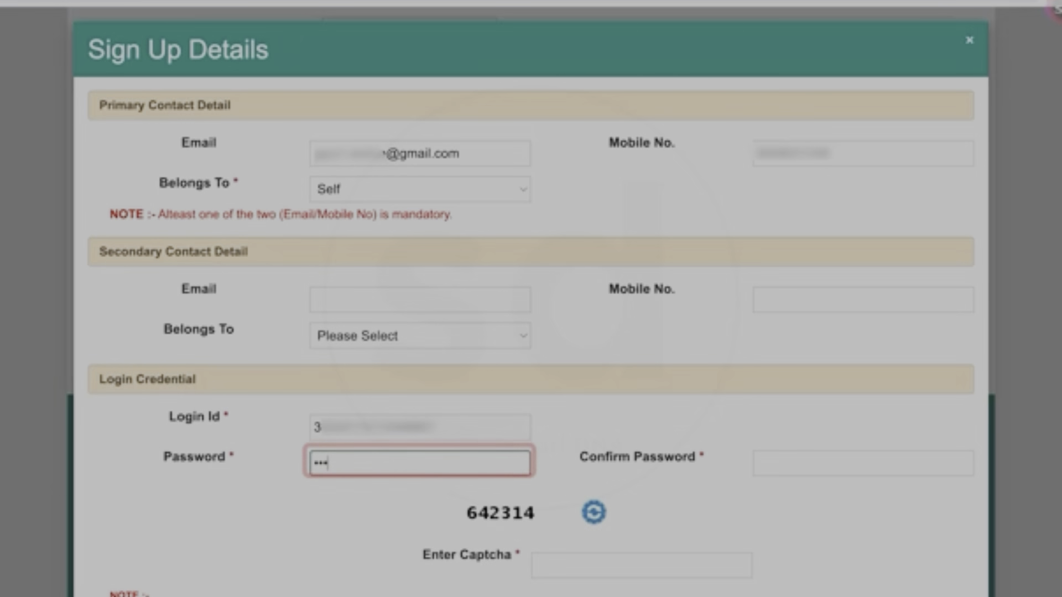
{"action": "type", "text": "•••••••"}
{"action": "key", "text": "Tab"}
{"action": "type", "text": "•••"}
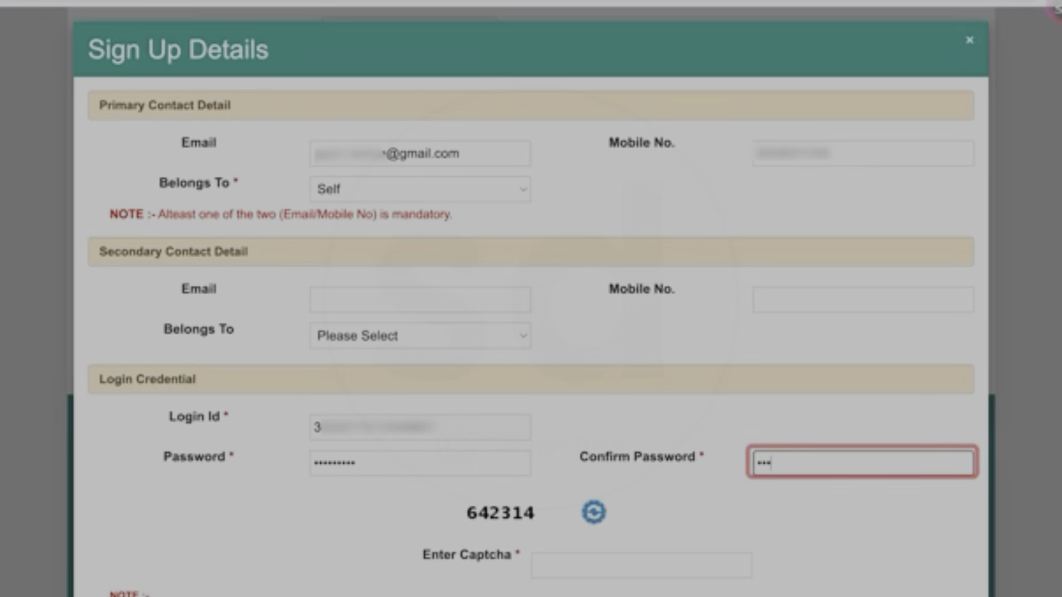
{"action": "type", "text": "•••••••"}
{"action": "left_click", "coordinate": [606, 565]}
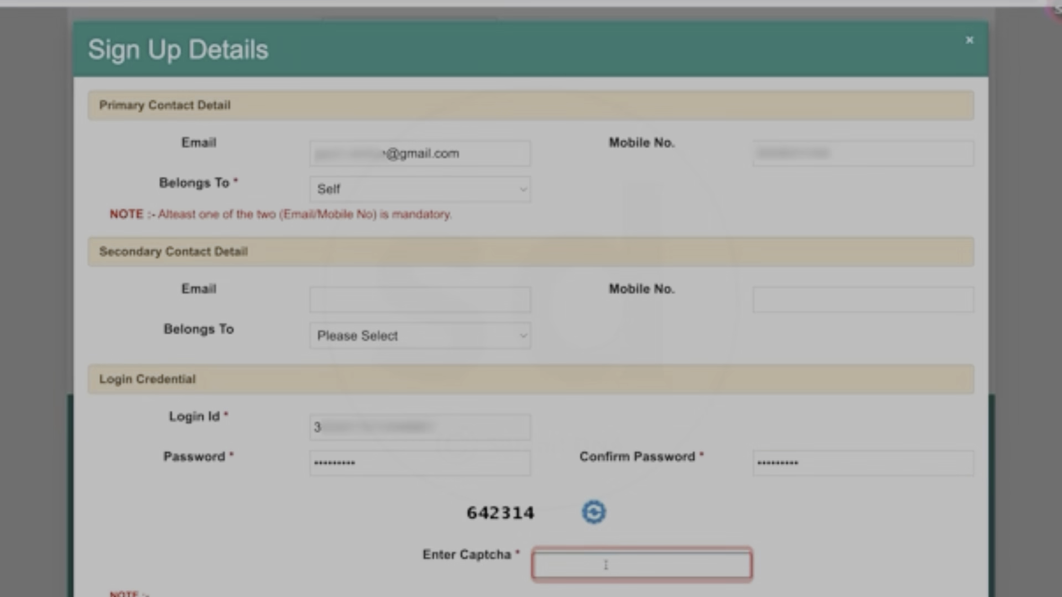
{"action": "type", "text": "64"}
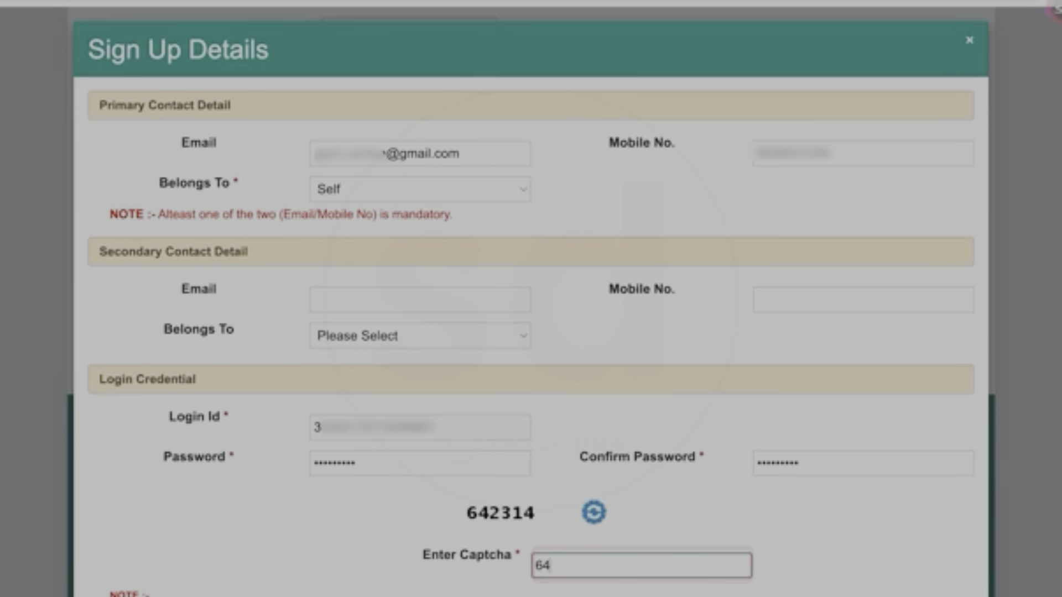
{"action": "type", "text": "2314"}
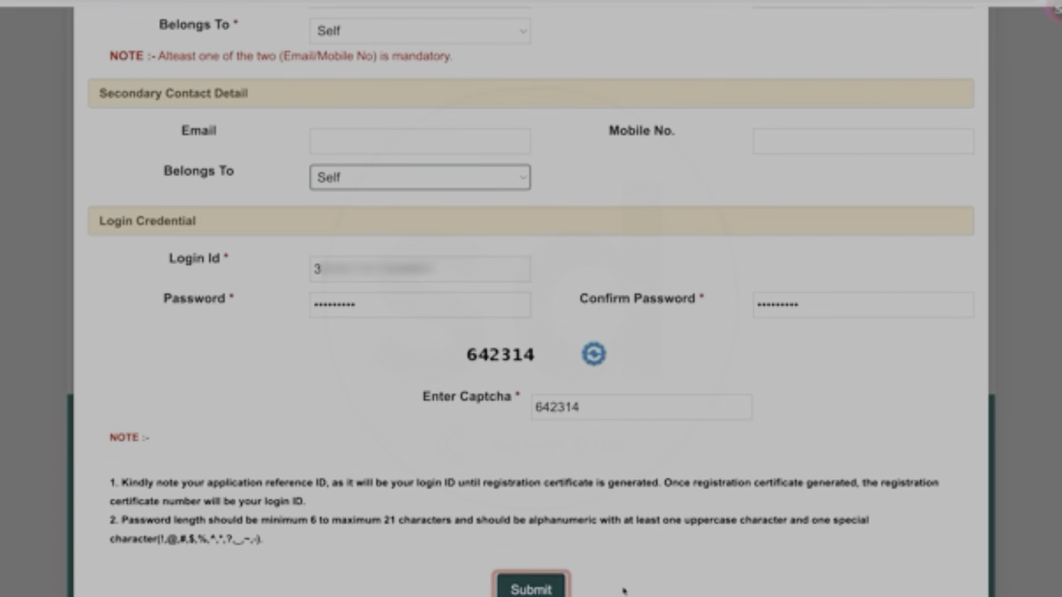
{"action": "left_click", "coordinate": [530, 589]}
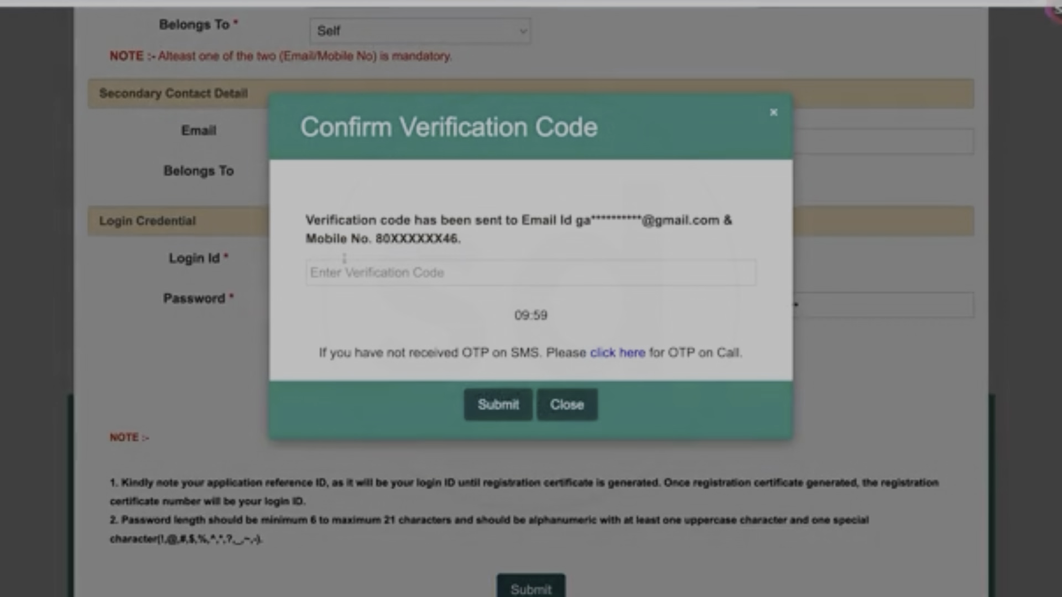
Enter the verification code sent to e-mail and mobile and submit it
{"action": "left_click", "coordinate": [369, 279]}
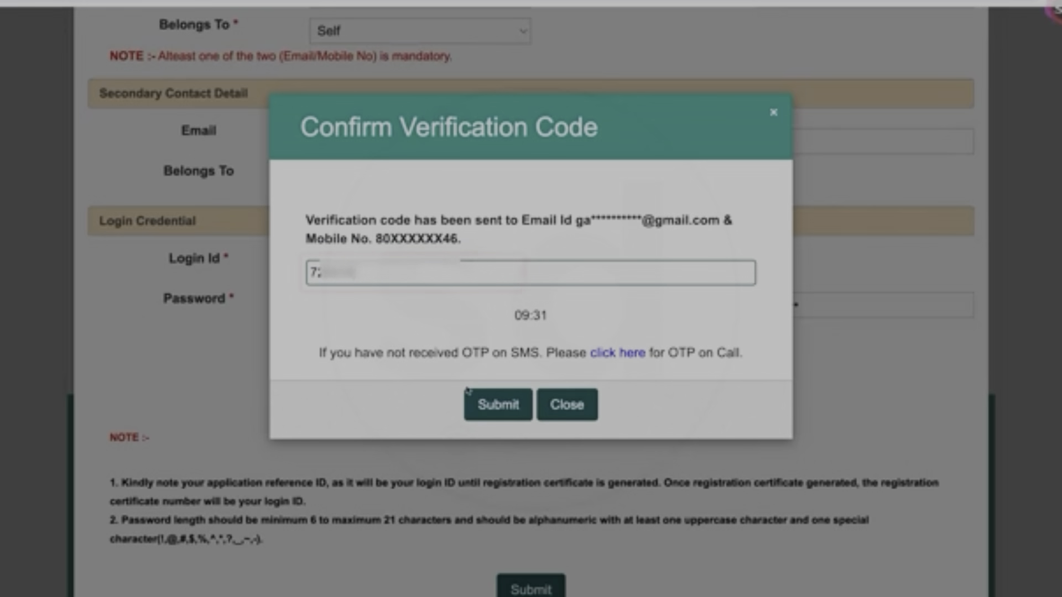
{"action": "left_click", "coordinate": [489, 406]}
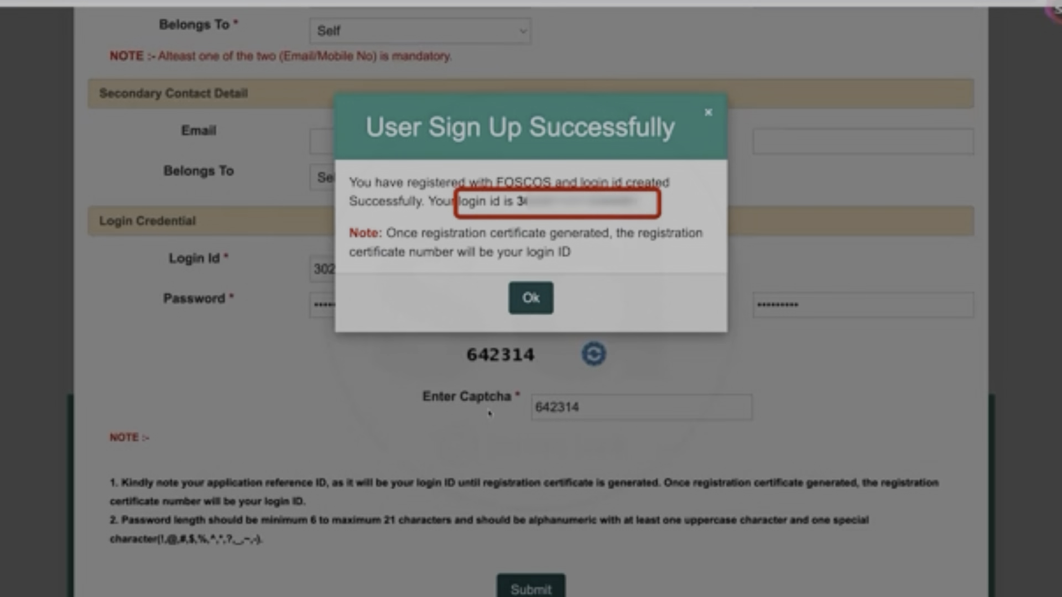
Acknowledge the sign-up success and upload the applicant's photo
{"action": "left_click", "coordinate": [530, 301]}
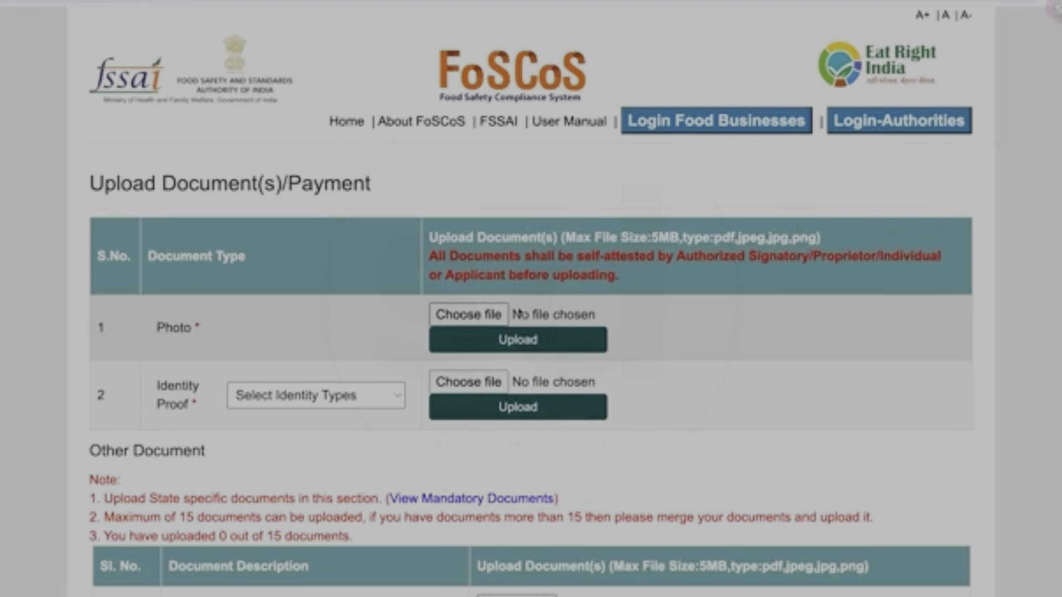
{"action": "left_click", "coordinate": [595, 324]}
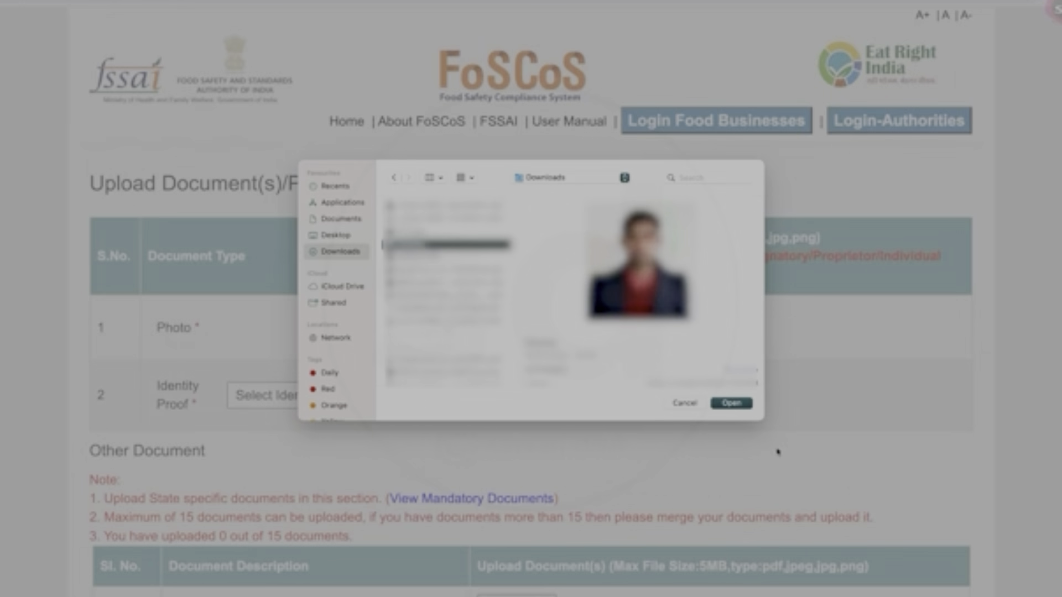
{"action": "left_click", "coordinate": [740, 408]}
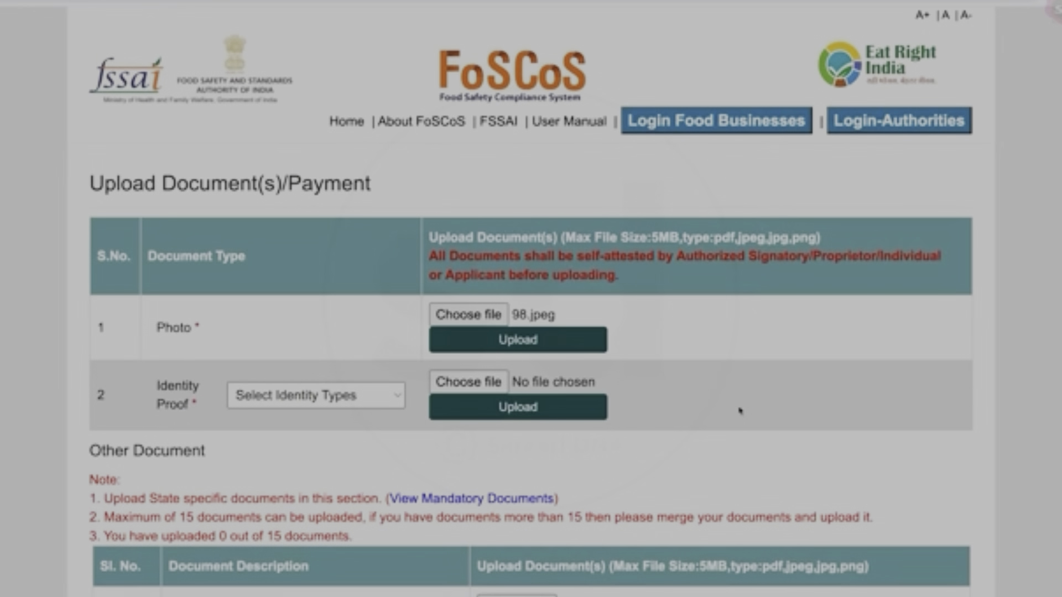
{"action": "left_click", "coordinate": [516, 341]}
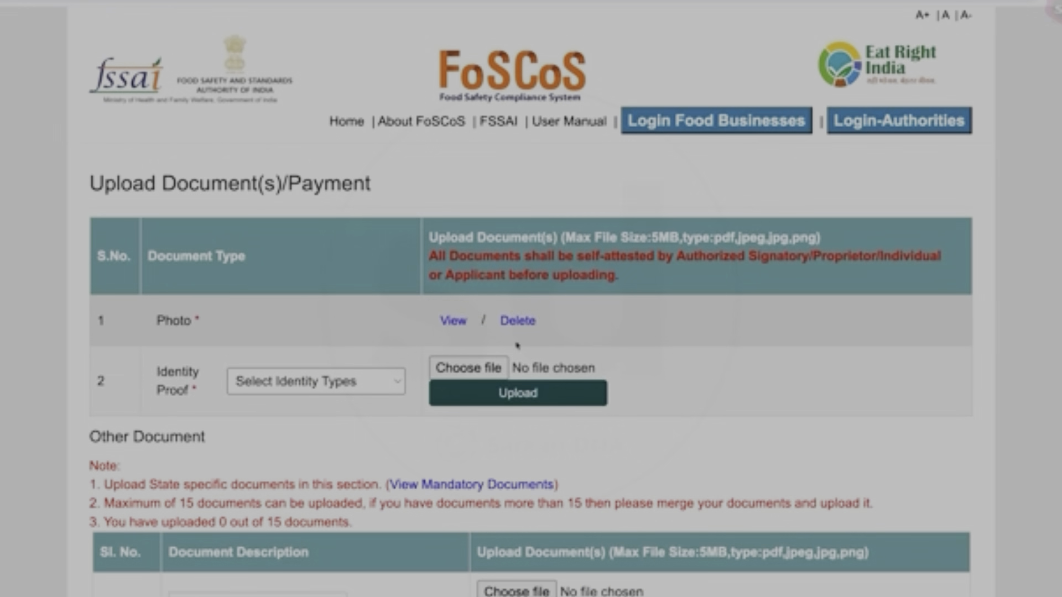
Set Identity Proof to Voter ID and upload VOTER CARD.pdf
{"action": "left_click", "coordinate": [398, 386]}
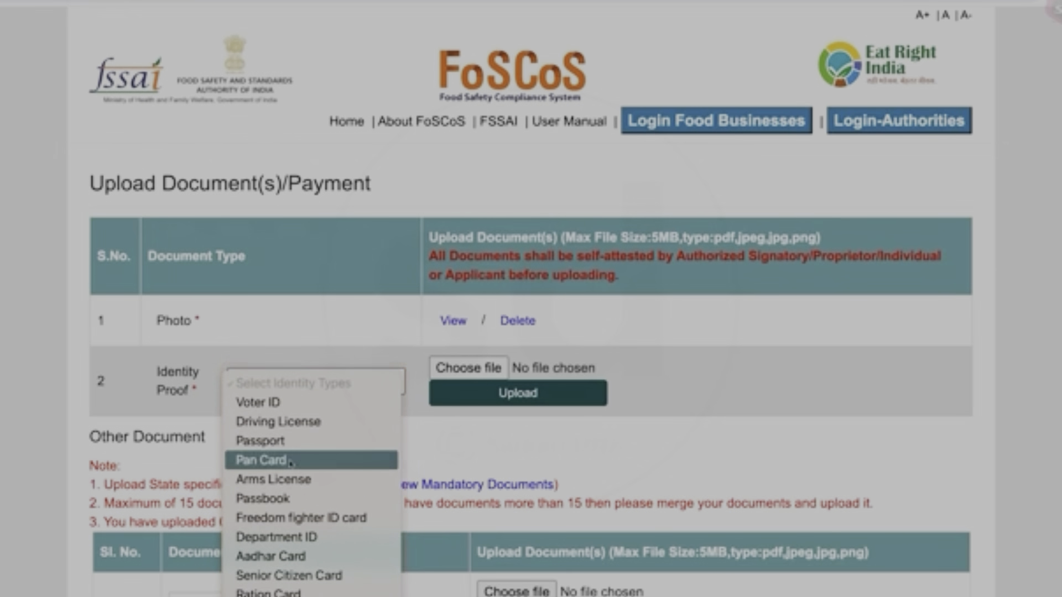
{"action": "left_click", "coordinate": [275, 406]}
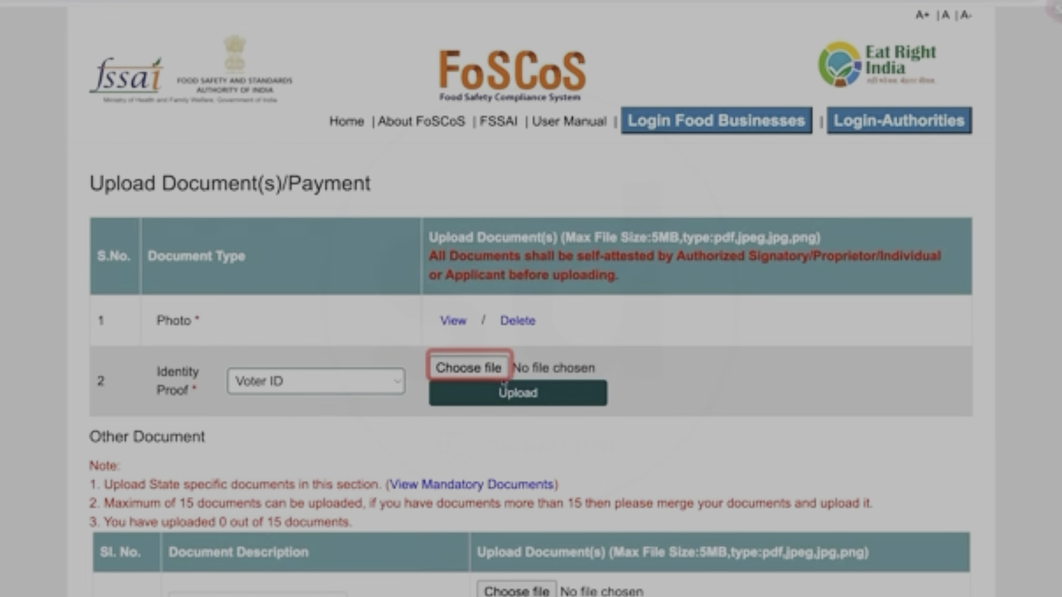
{"action": "left_click", "coordinate": [468, 368]}
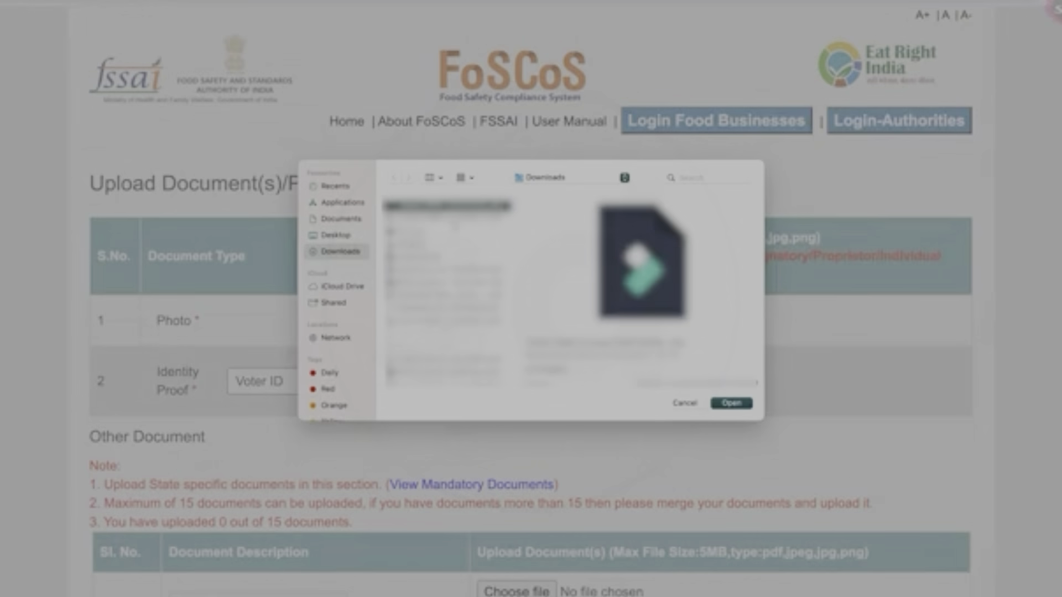
{"action": "left_click", "coordinate": [730, 403]}
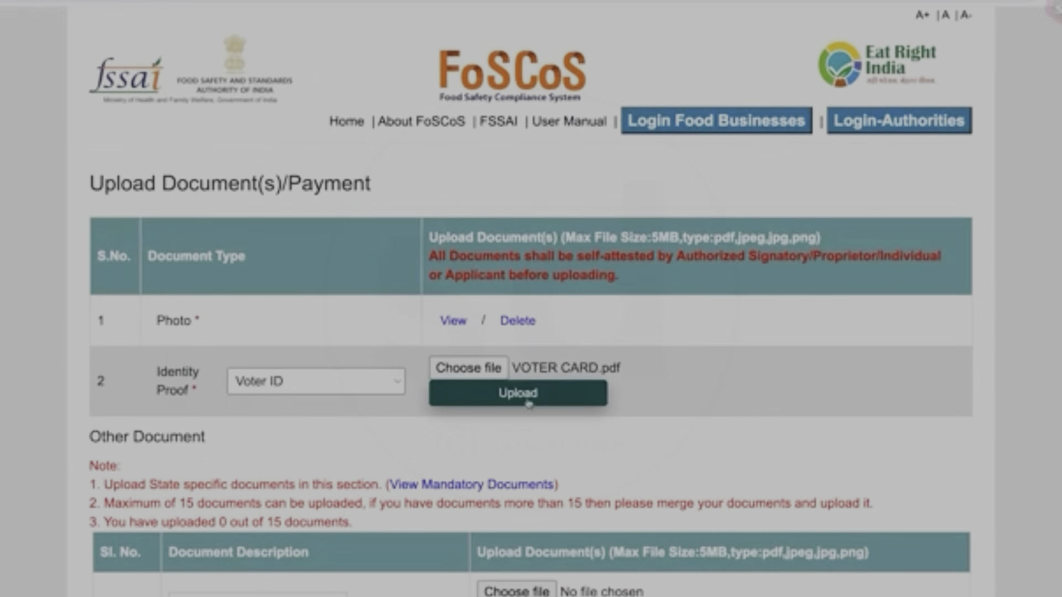
{"action": "left_click", "coordinate": [535, 402]}
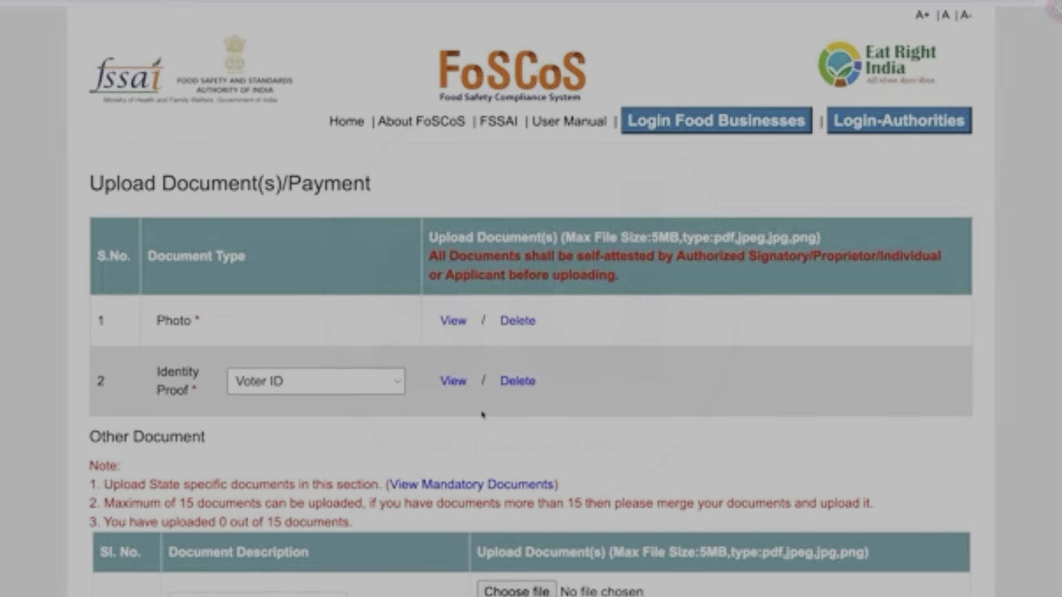
{"action": "scroll", "coordinate": [482, 415], "scroll_direction": "down", "scroll_amount": 4}
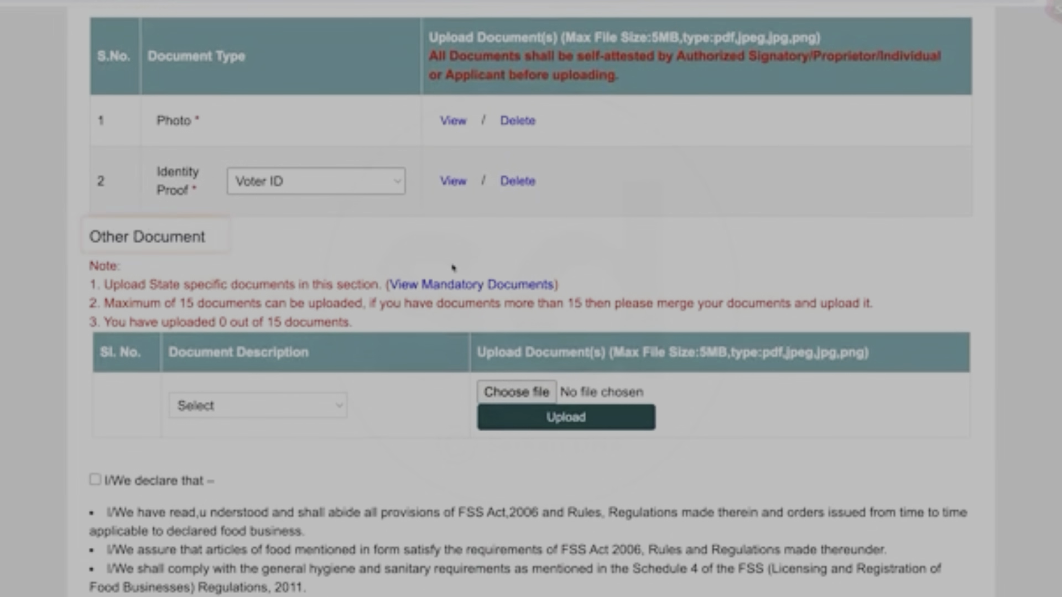
Open the list of other document types and close it without choosing one
{"action": "left_click", "coordinate": [326, 408]}
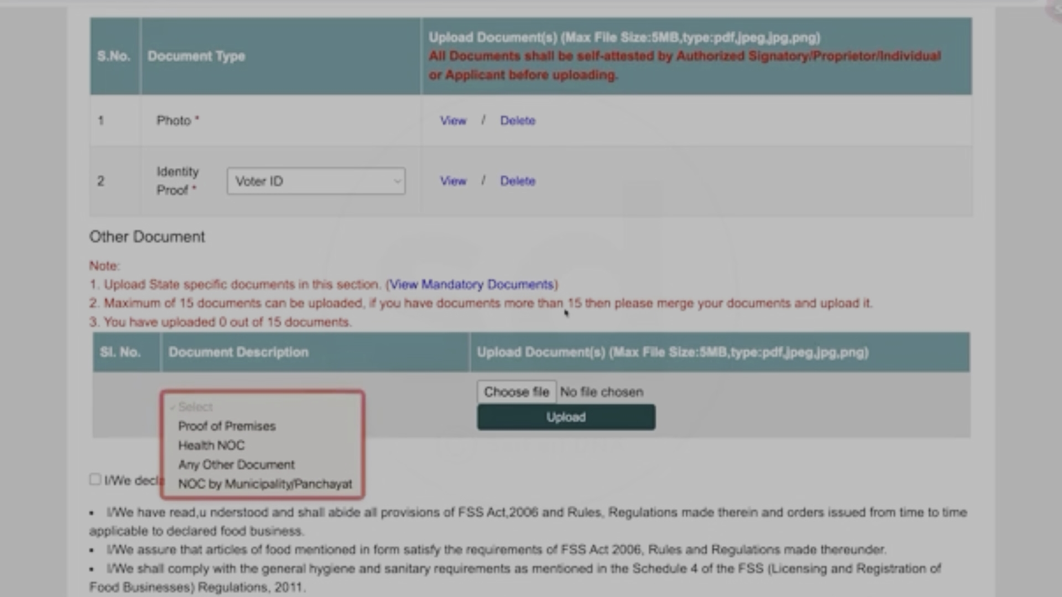
{"action": "left_click", "coordinate": [417, 379]}
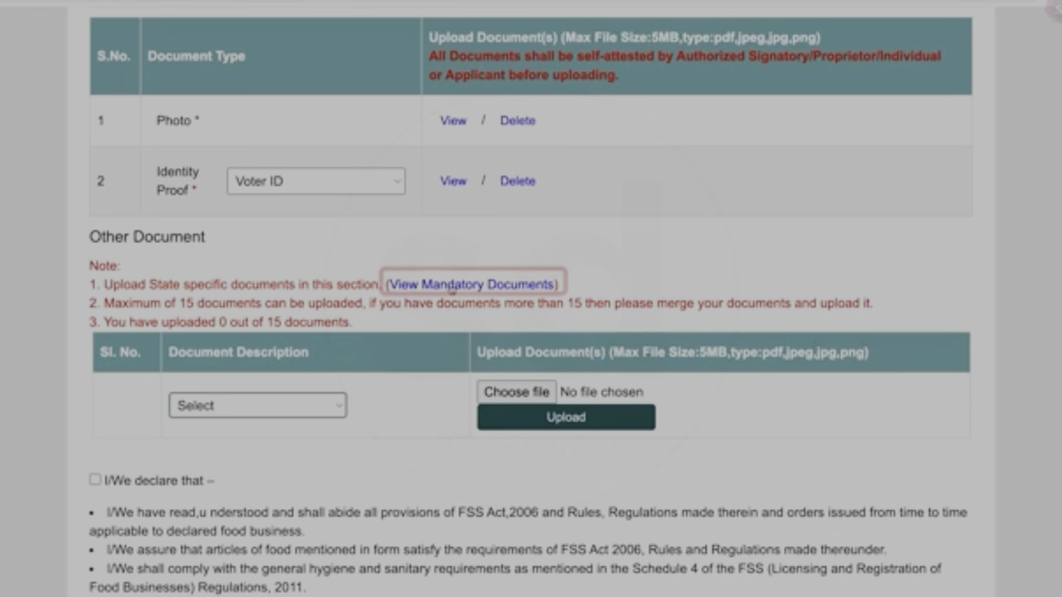
{"action": "left_click", "coordinate": [451, 285]}
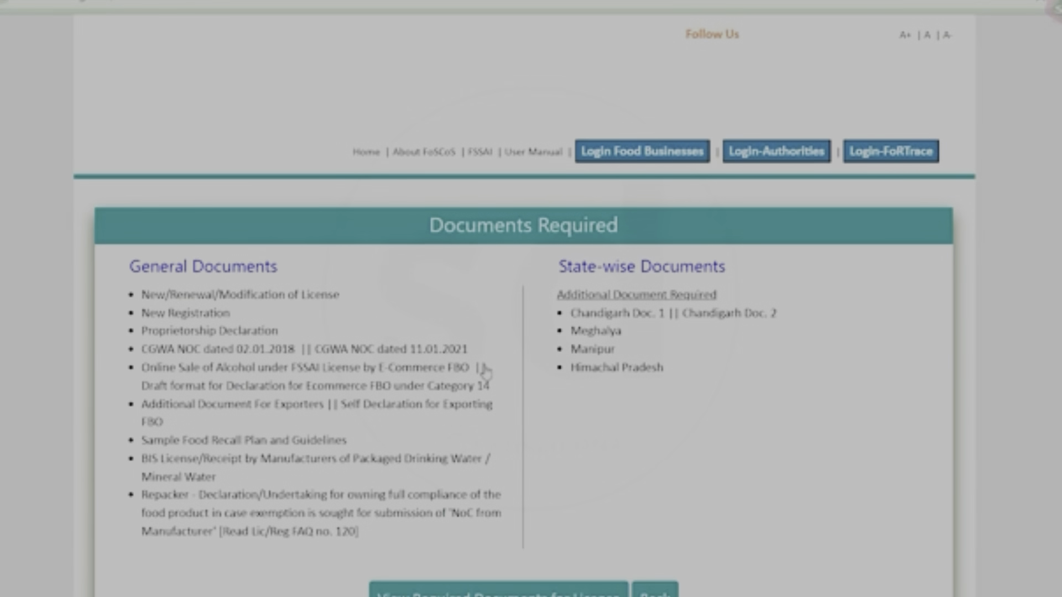
{"action": "scroll", "coordinate": [496, 343], "scroll_direction": "down", "scroll_amount": 5}
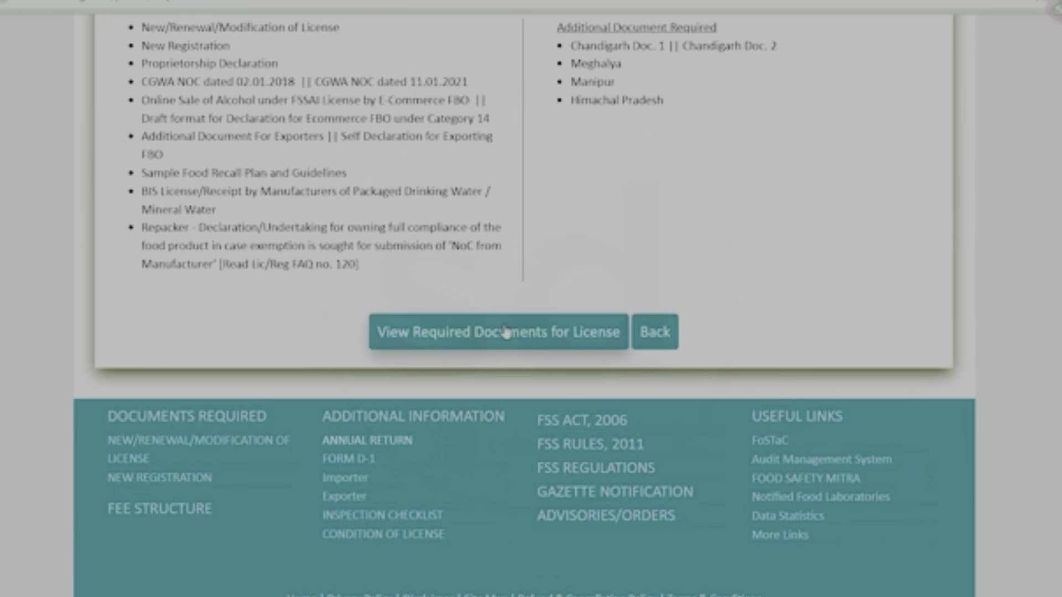
{"action": "left_click", "coordinate": [505, 332]}
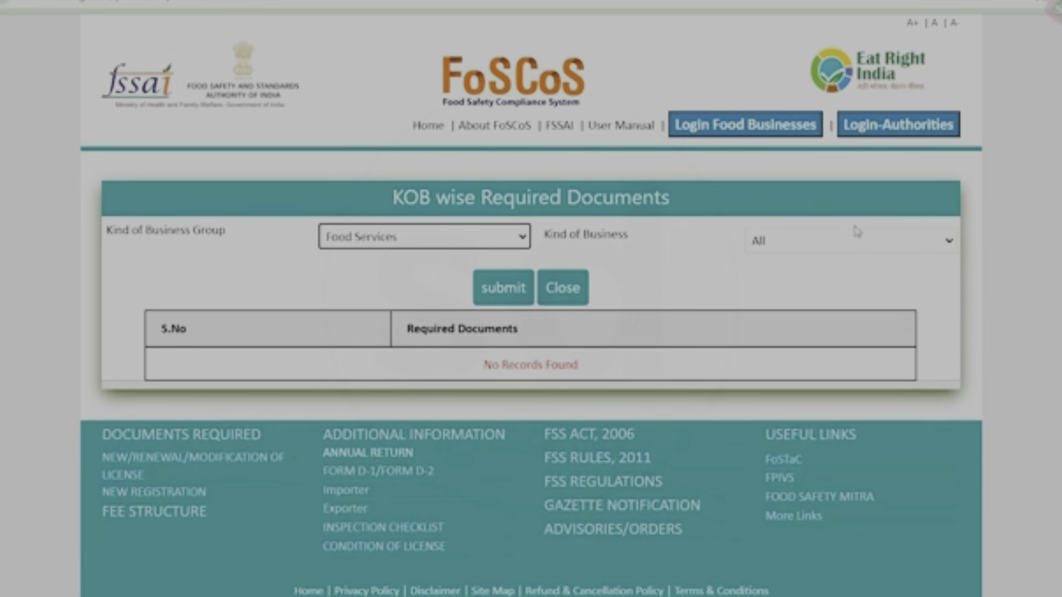
{"action": "left_click", "coordinate": [856, 235]}
{"action": "left_click", "coordinate": [776, 277]}
{"action": "left_click", "coordinate": [501, 293]}
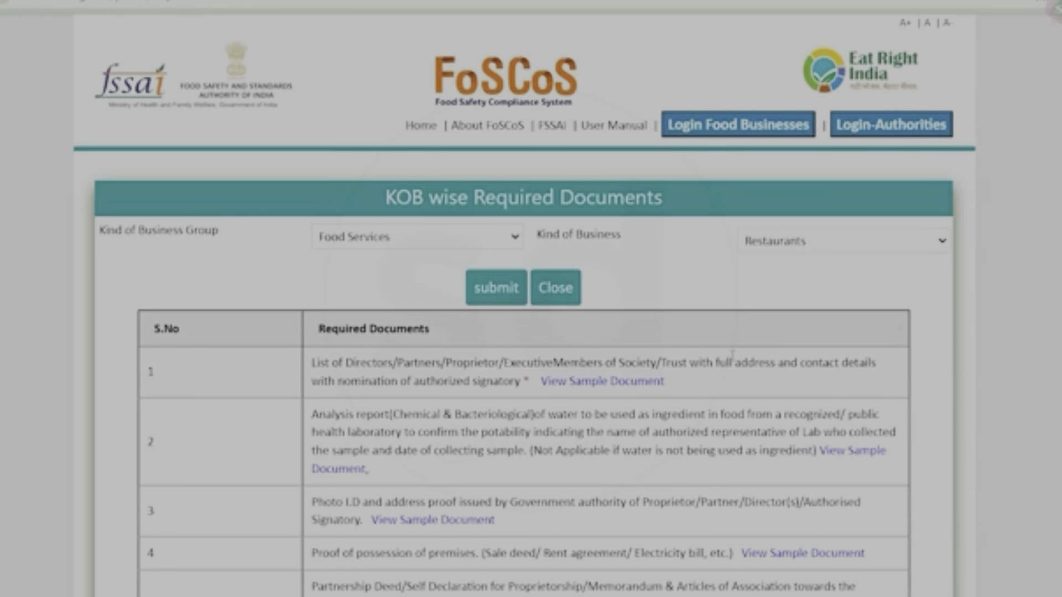
{"action": "scroll", "coordinate": [732, 354], "scroll_direction": "down", "scroll_amount": 3}
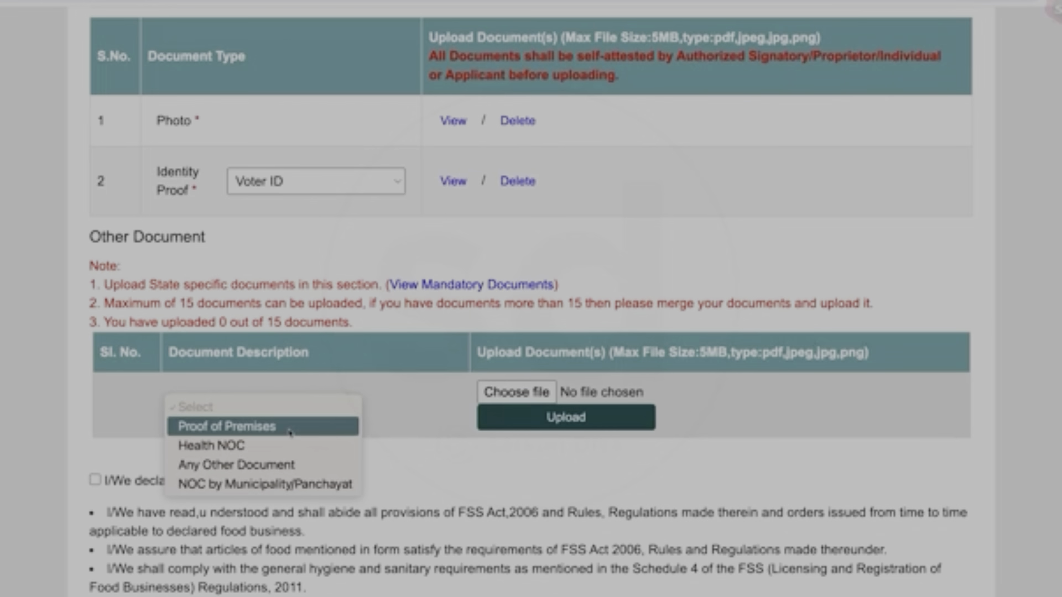
Close the unchanged document type list and tick the I/We declare that checkbox
{"action": "left_click", "coordinate": [391, 443]}
{"action": "scroll", "coordinate": [390, 443], "scroll_direction": "down", "scroll_amount": 5}
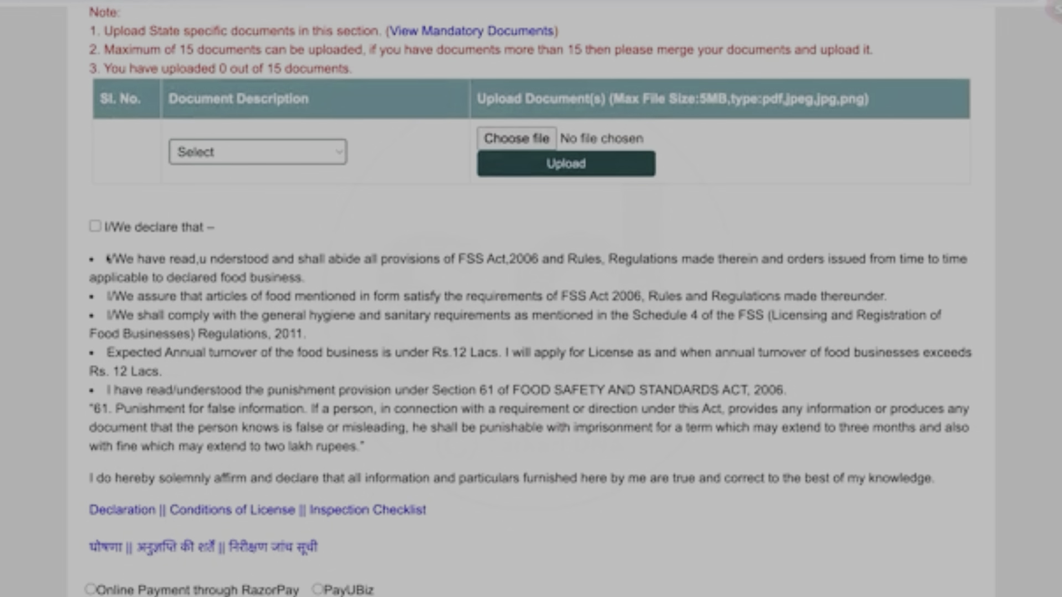
{"action": "left_click", "coordinate": [95, 227]}
{"action": "scroll", "coordinate": [427, 354], "scroll_direction": "down", "scroll_amount": 4}
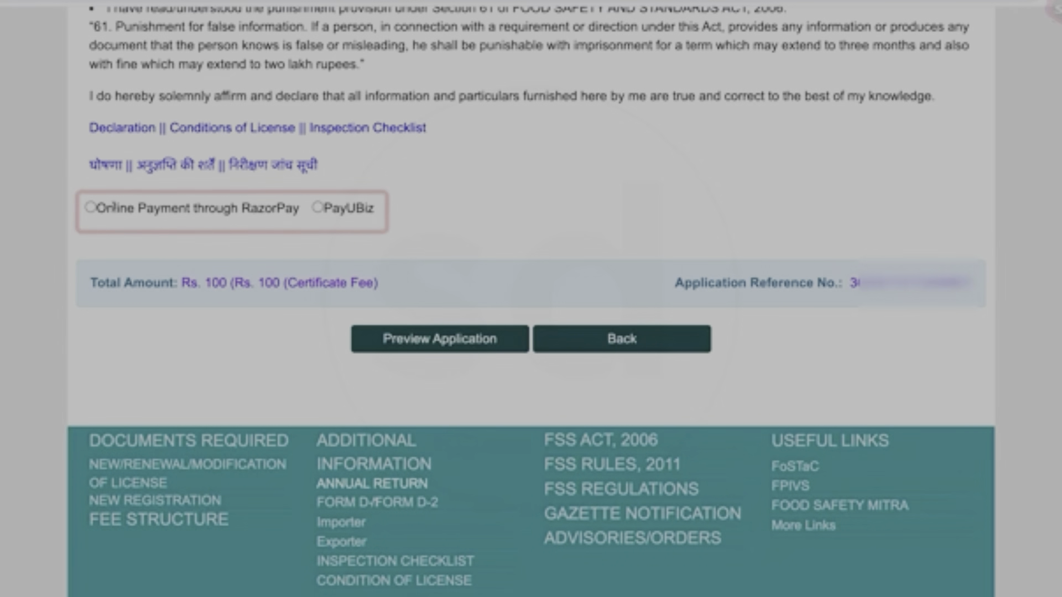
Choose Online Payment through RazorPay and e-sign with the mobile OTP to pay the Rs. 100 fee
{"action": "left_click", "coordinate": [91, 208]}
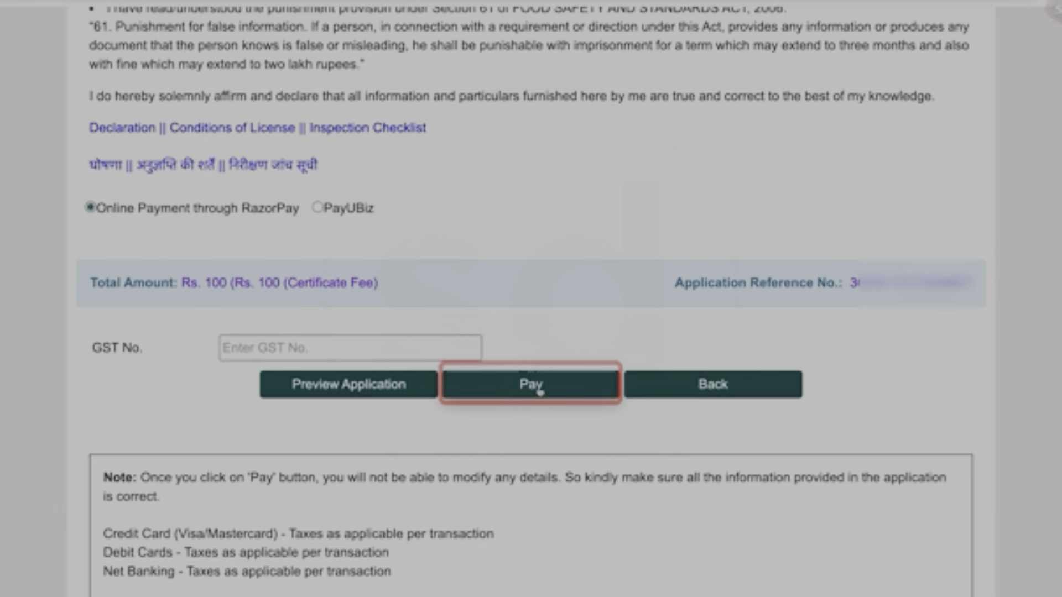
{"action": "left_click", "coordinate": [539, 387]}
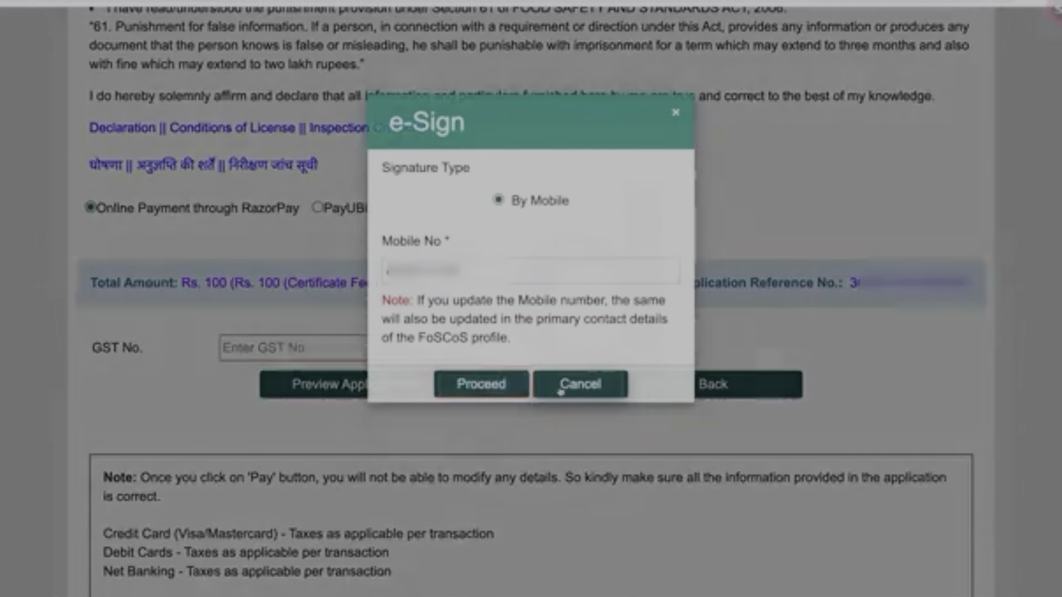
{"action": "left_click", "coordinate": [481, 383]}
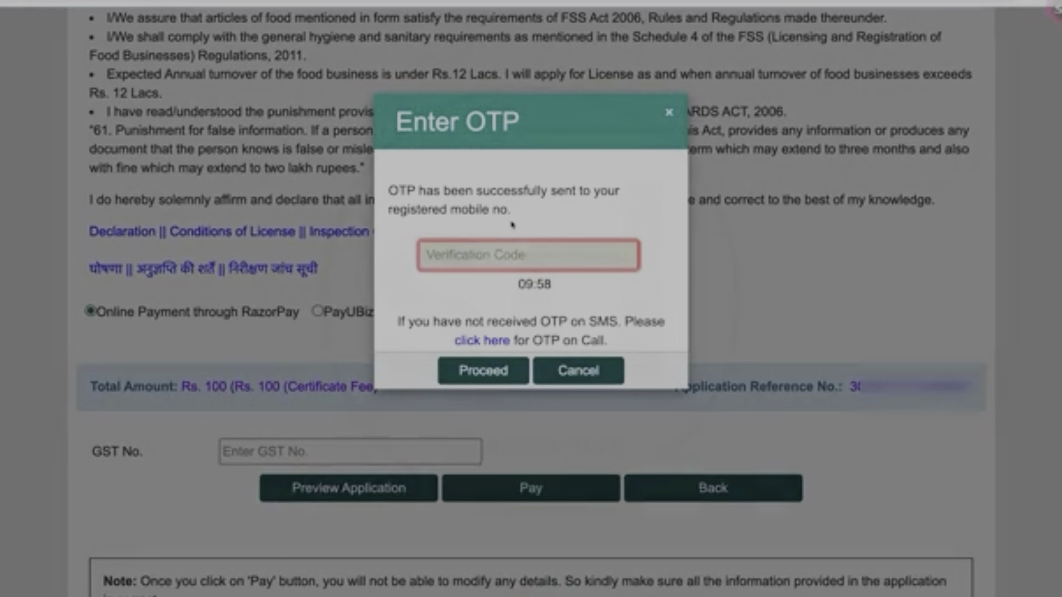
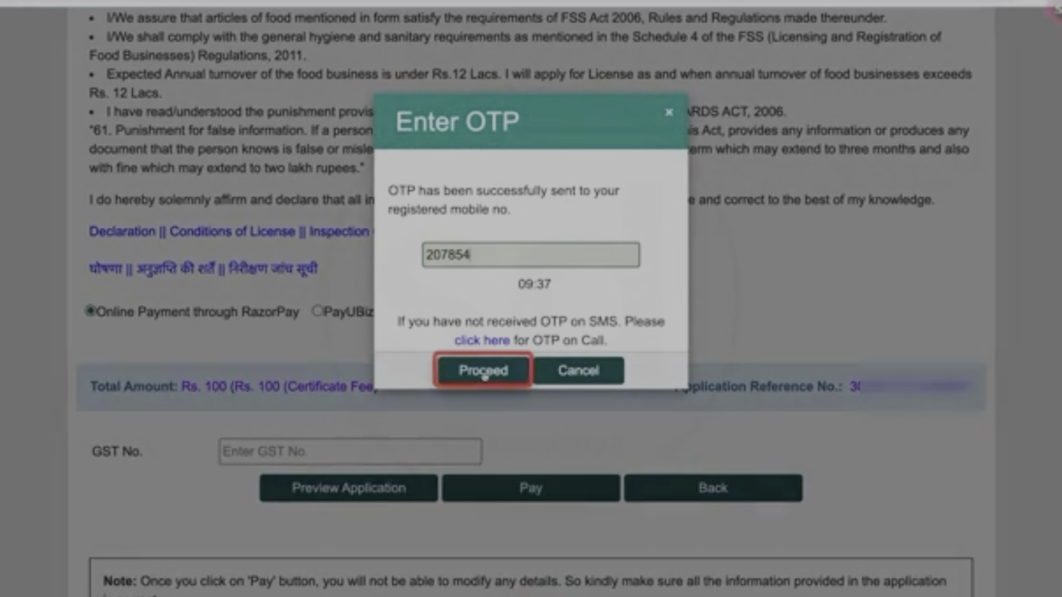
{"action": "left_click", "coordinate": [483, 372]}
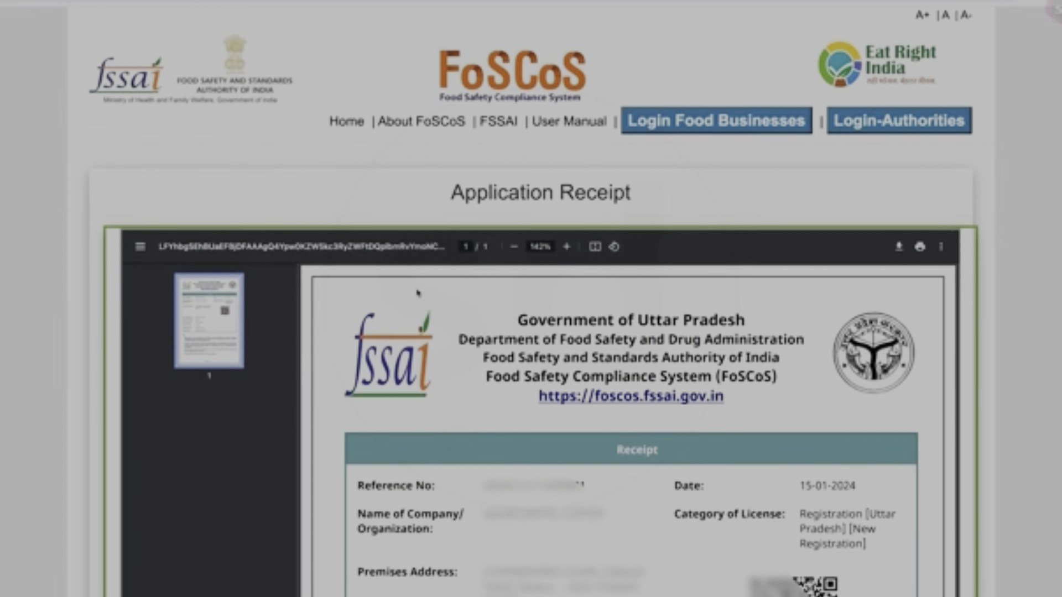
Scroll through the application receipt PDF to review it in full
{"action": "scroll", "coordinate": [679, 418], "scroll_direction": "down", "scroll_amount": 2}
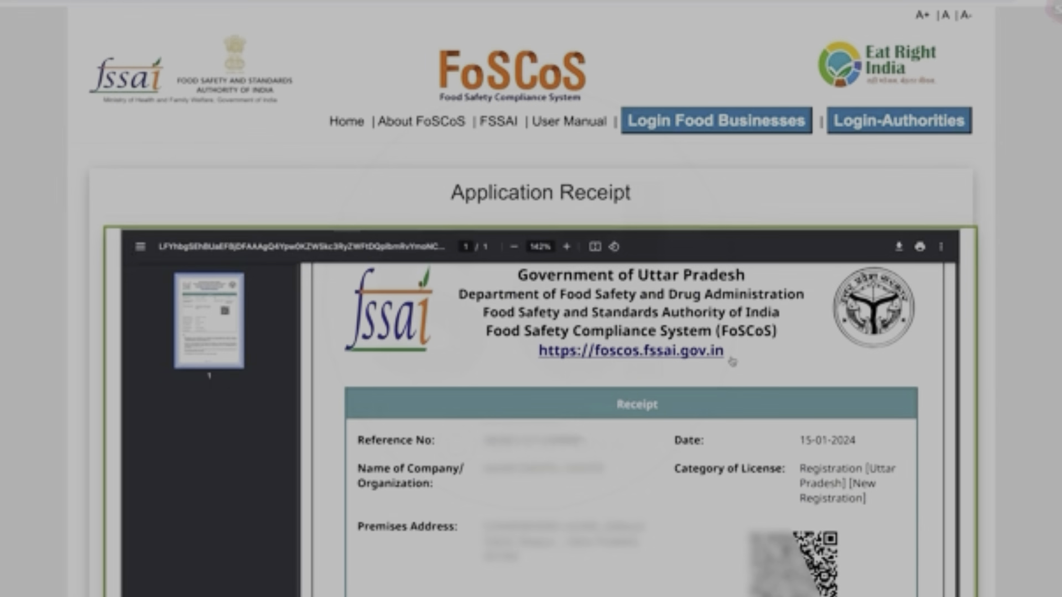
{"action": "scroll", "coordinate": [607, 533], "scroll_direction": "down", "scroll_amount": 4}
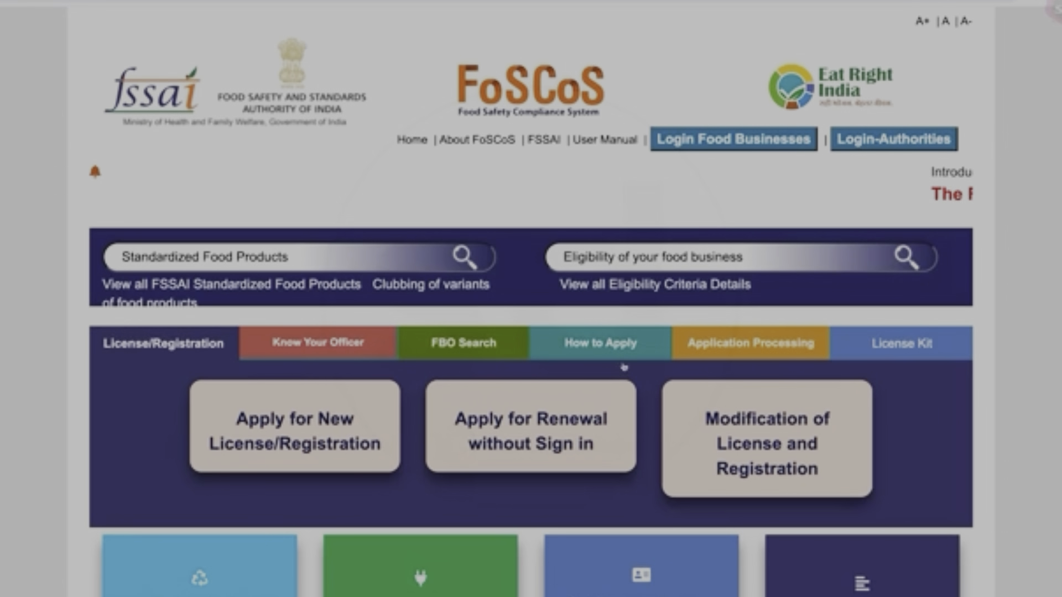
Track the application with its reference number and captcha to see Stage 1: Processing to be initiated
{"action": "scroll", "coordinate": [642, 424], "scroll_direction": "down", "scroll_amount": 1}
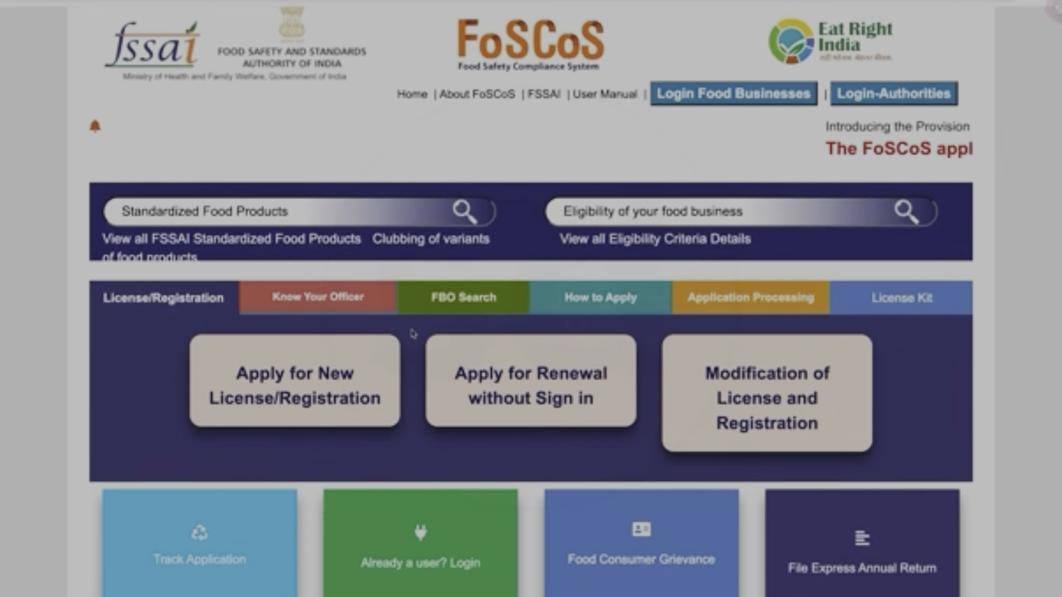
{"action": "scroll", "coordinate": [412, 333], "scroll_direction": "down", "scroll_amount": 3}
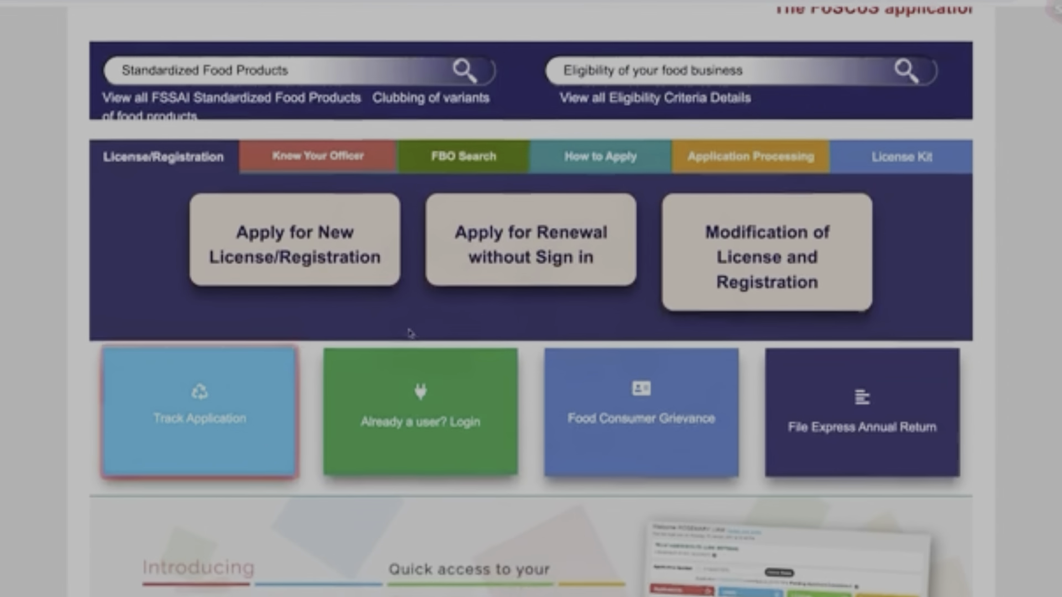
{"action": "scroll", "coordinate": [410, 333], "scroll_direction": "down", "scroll_amount": 1}
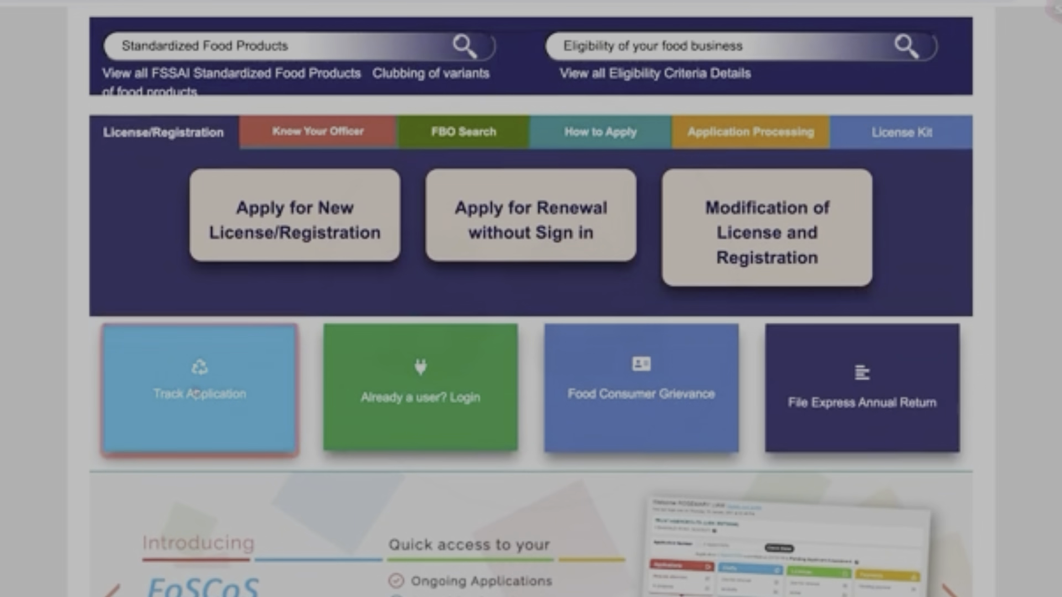
{"action": "left_click", "coordinate": [196, 393]}
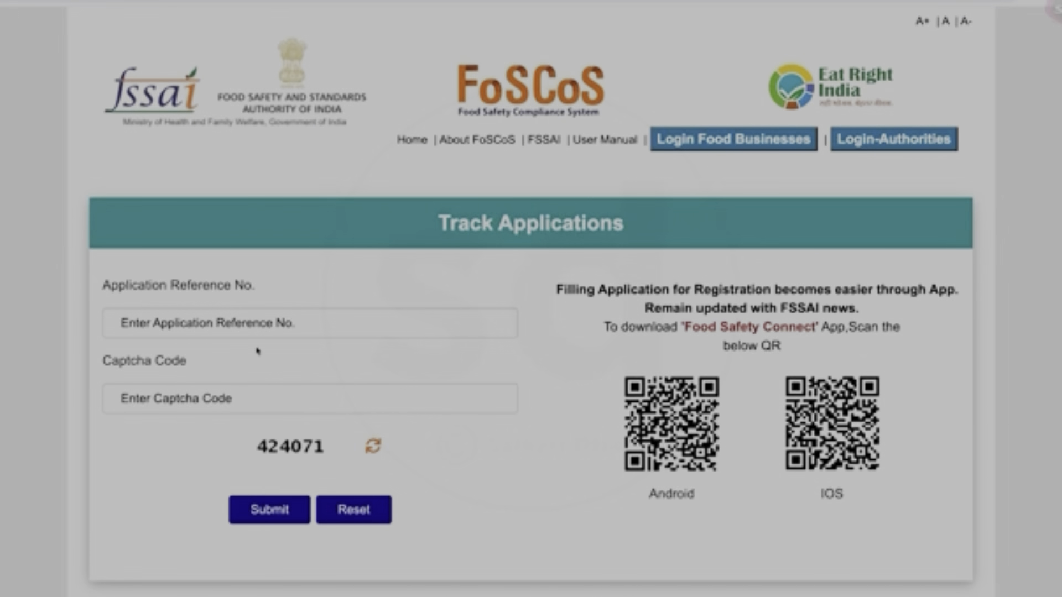
{"action": "left_click", "coordinate": [274, 332]}
{"action": "left_click", "coordinate": [264, 399]}
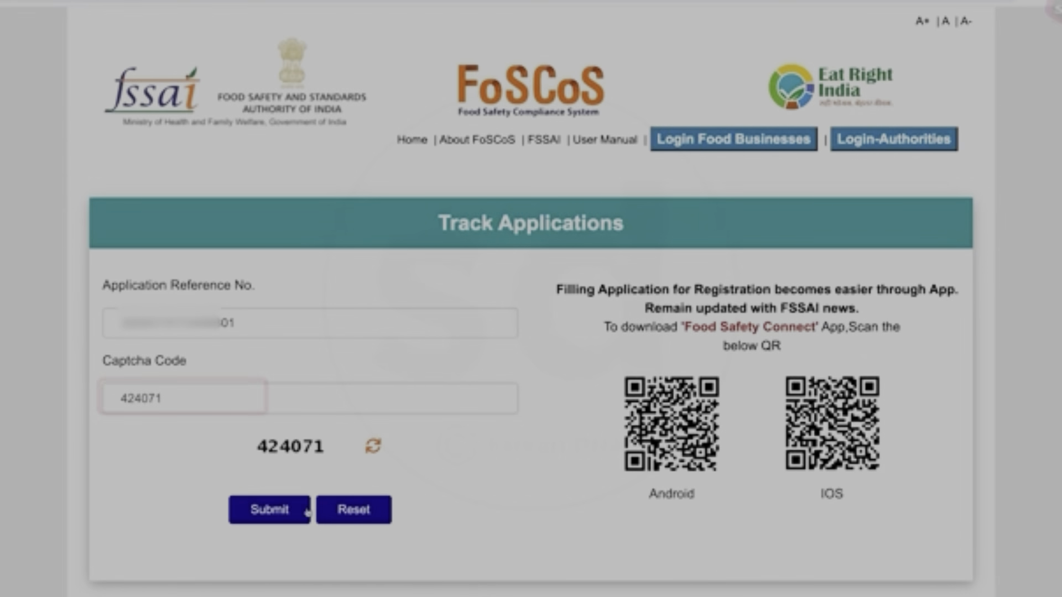
{"action": "left_click", "coordinate": [277, 508]}
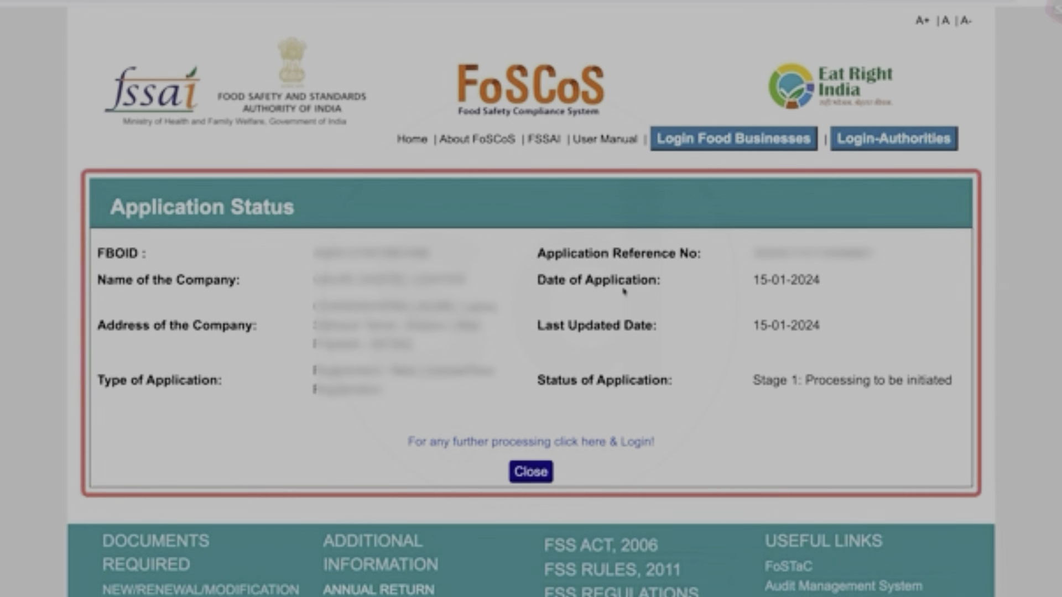
Sign in as a food business with the application number, password and captcha
{"action": "left_click", "coordinate": [736, 145]}
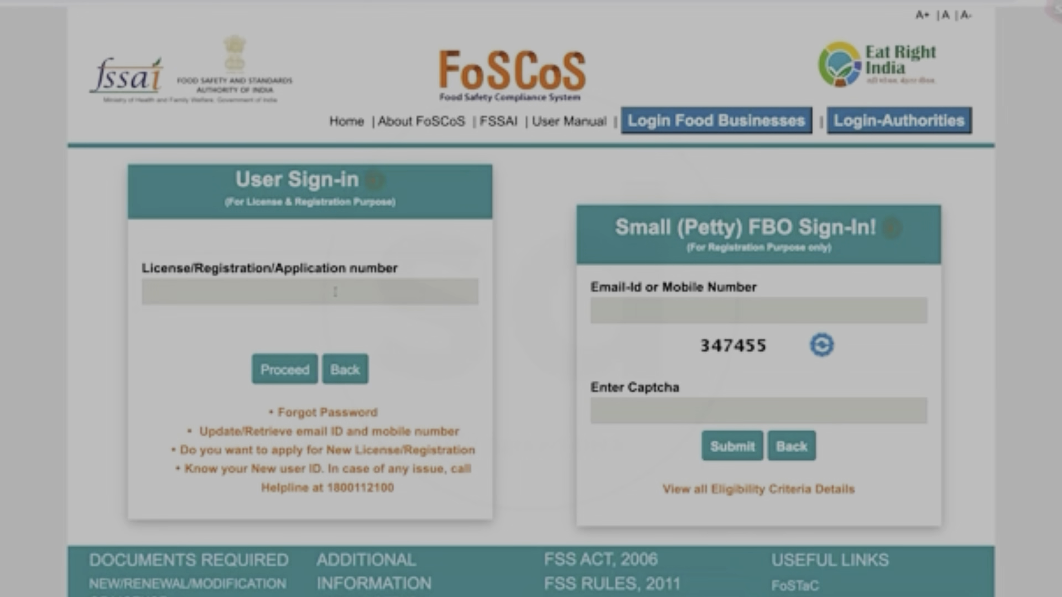
{"action": "left_click", "coordinate": [358, 293]}
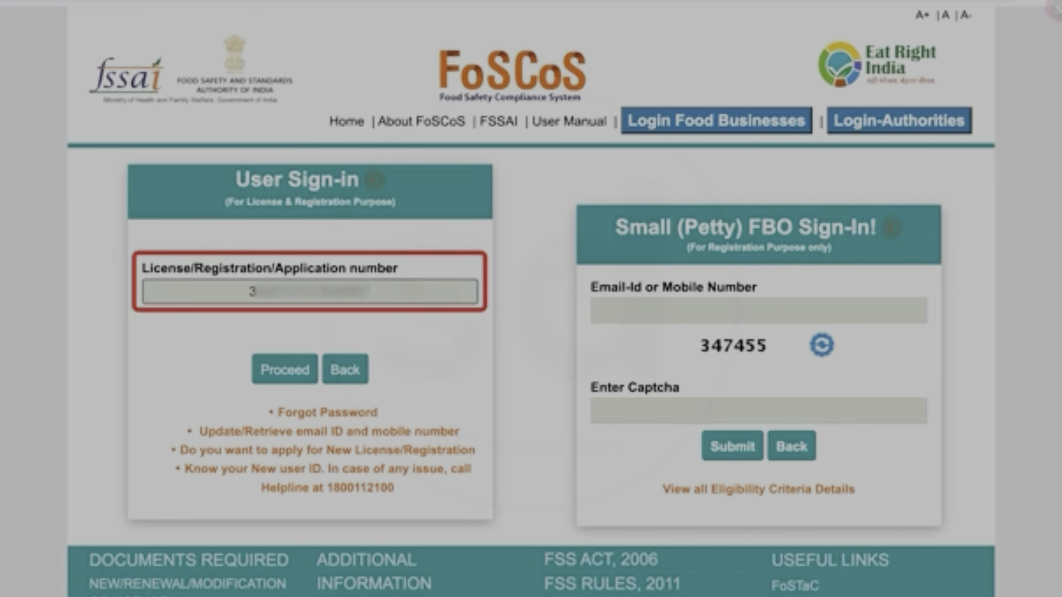
{"action": "left_click", "coordinate": [299, 372]}
{"action": "left_click", "coordinate": [357, 332]}
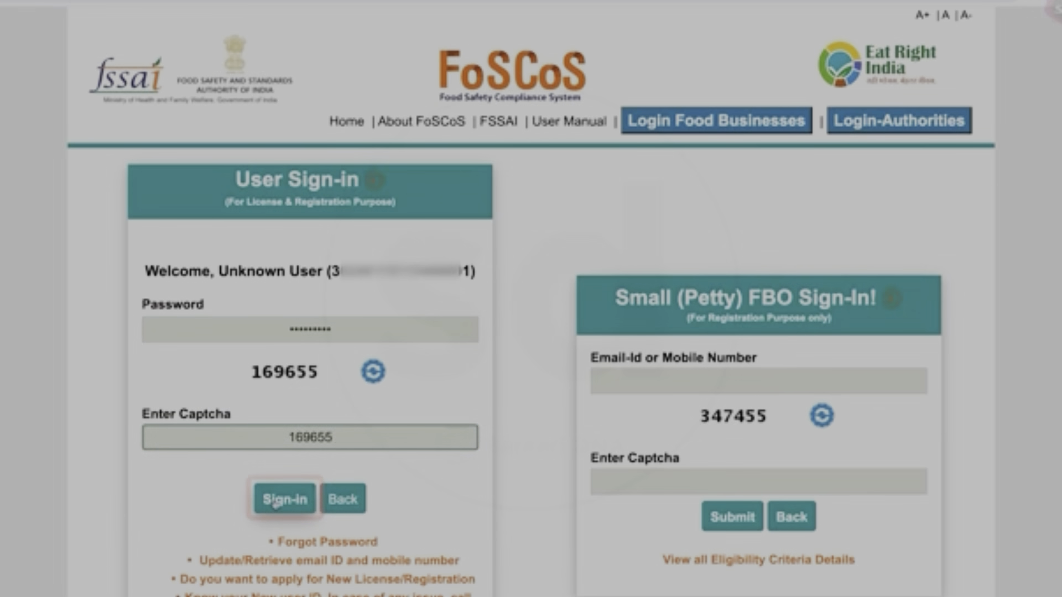
{"action": "left_click", "coordinate": [283, 500]}
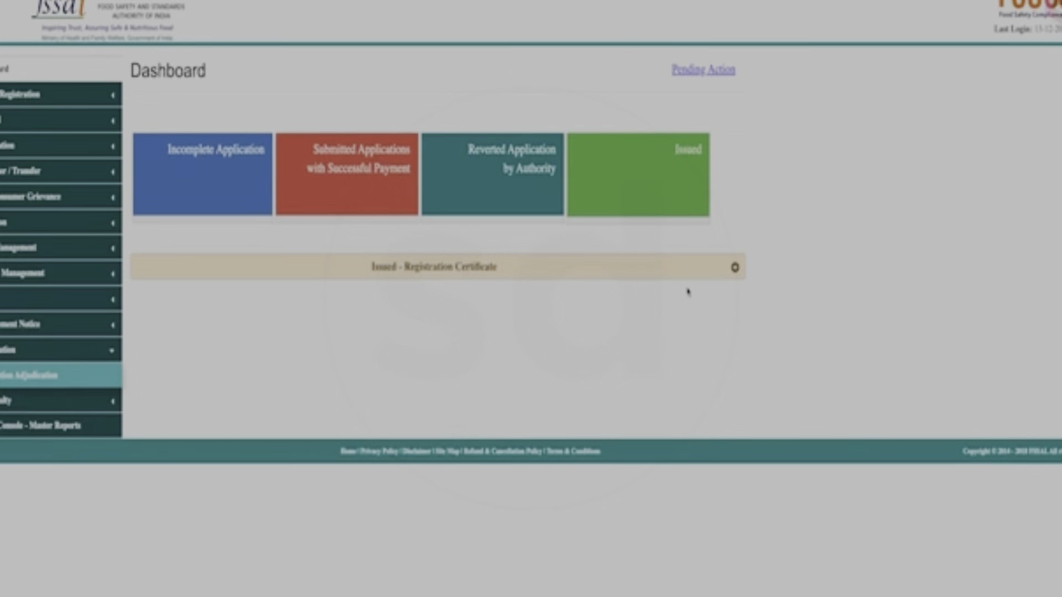
Expand Issued - Registration Certificate and open the Uttar Pradesh certificate document
{"action": "left_click", "coordinate": [735, 267]}
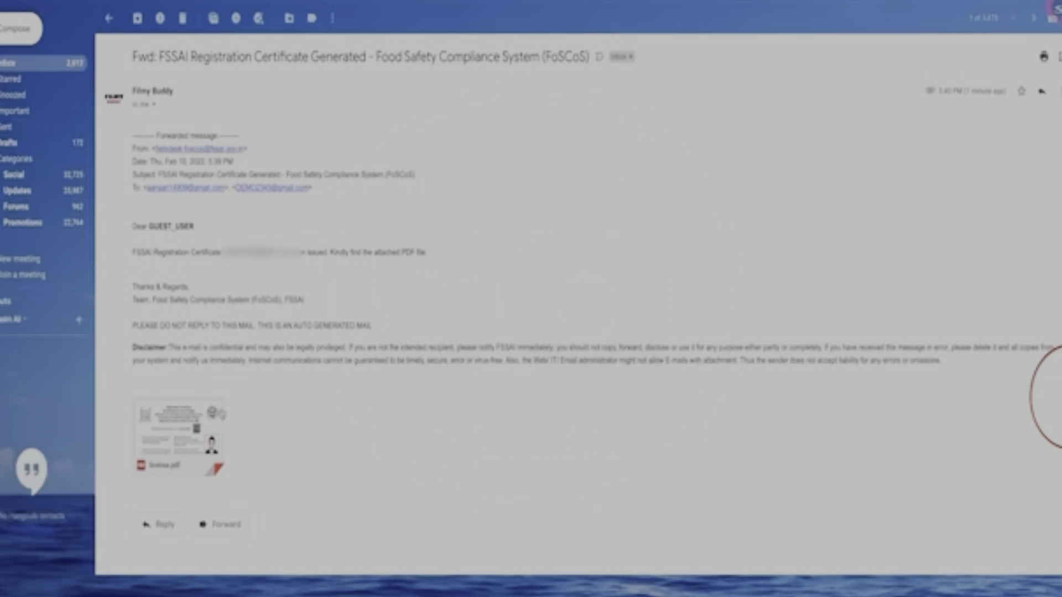
{"action": "left_click", "coordinate": [203, 416]}
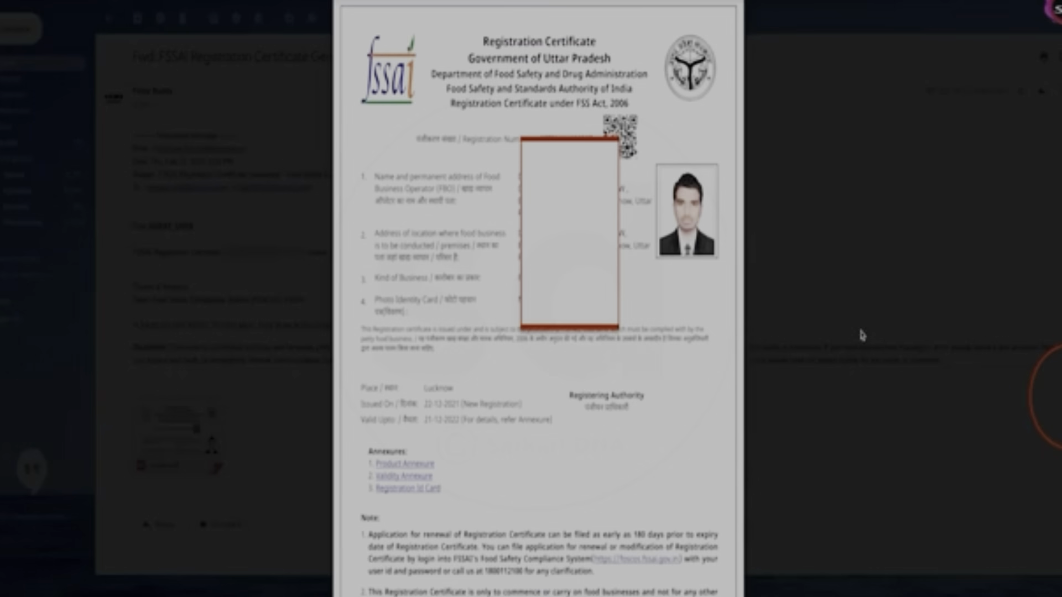
{"action": "scroll", "coordinate": [726, 301], "scroll_direction": "down", "scroll_amount": 1}
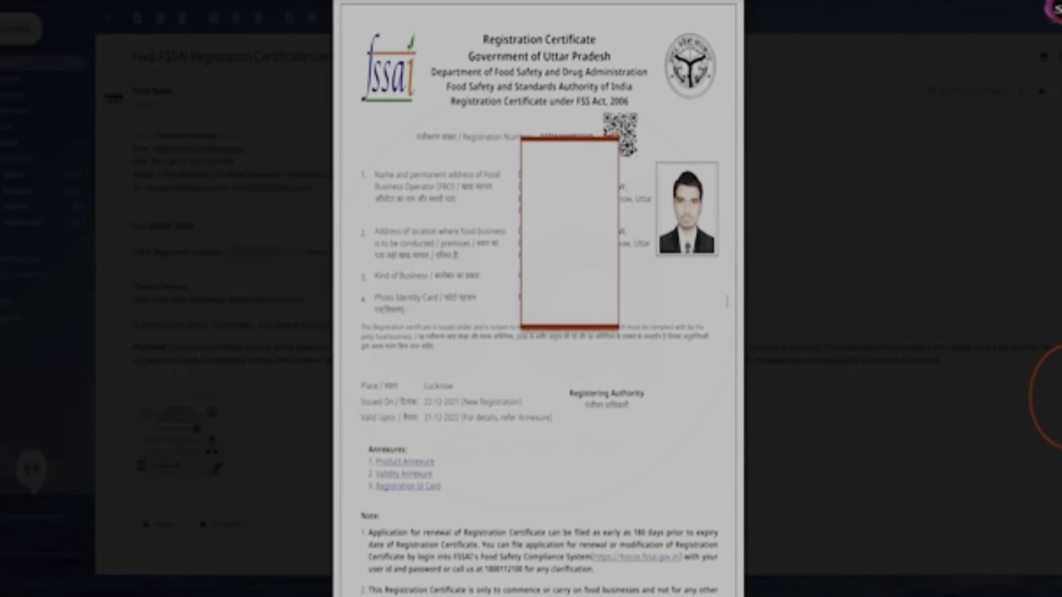